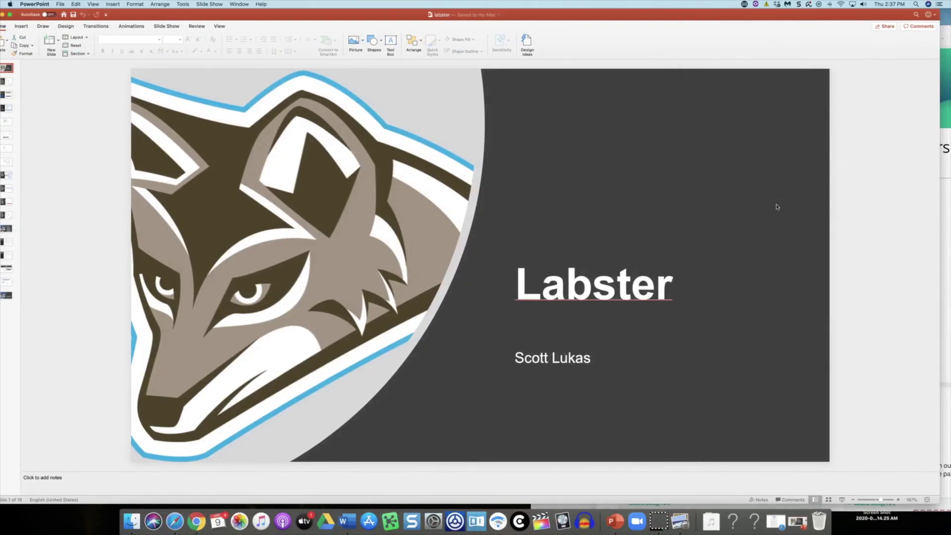
- Bring the SOC 107 Sandbox Canvas syllabus in Chrome in front of the Labster PowerPoint slide
{"action": "left_click", "coordinate": [750, 305]}
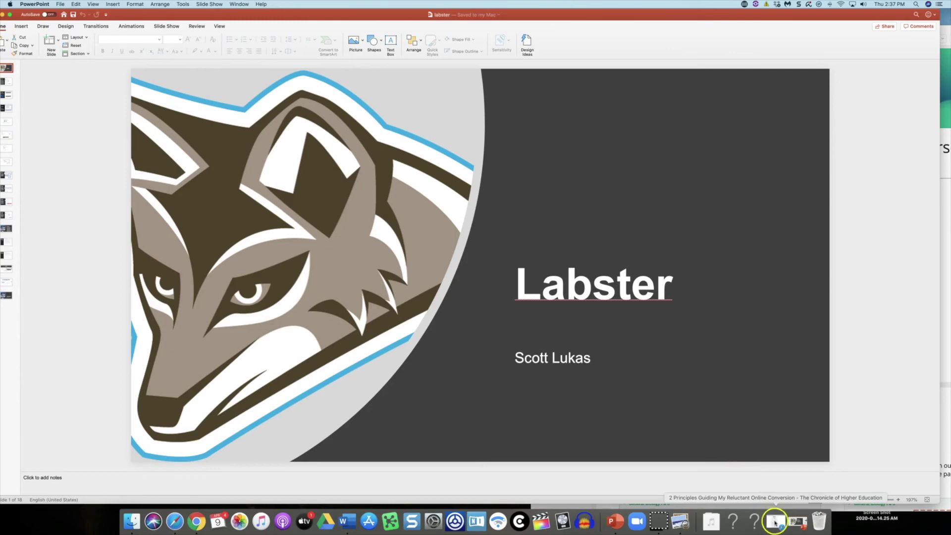
{"action": "left_click", "coordinate": [196, 522]}
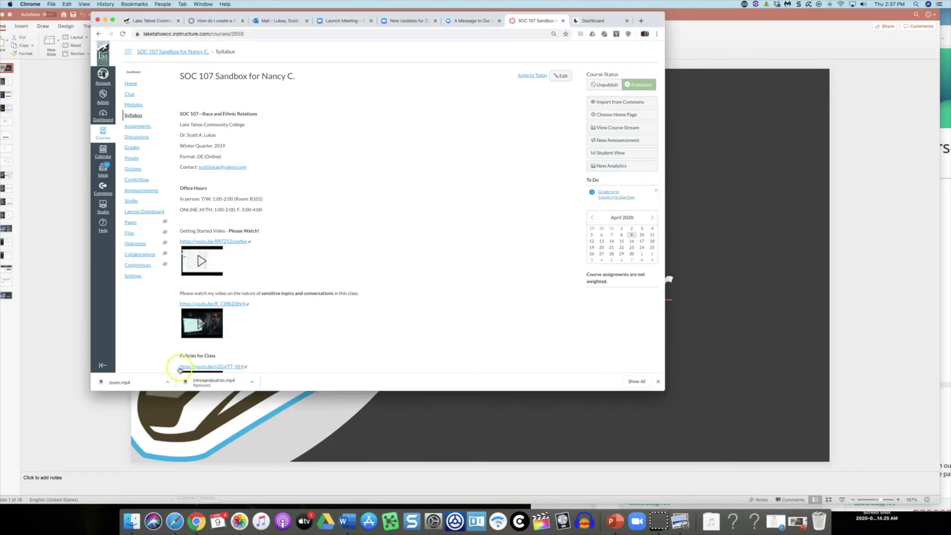
{"action": "left_click_drag", "start_coordinate": [644, 17], "coordinate": [657, 54]}
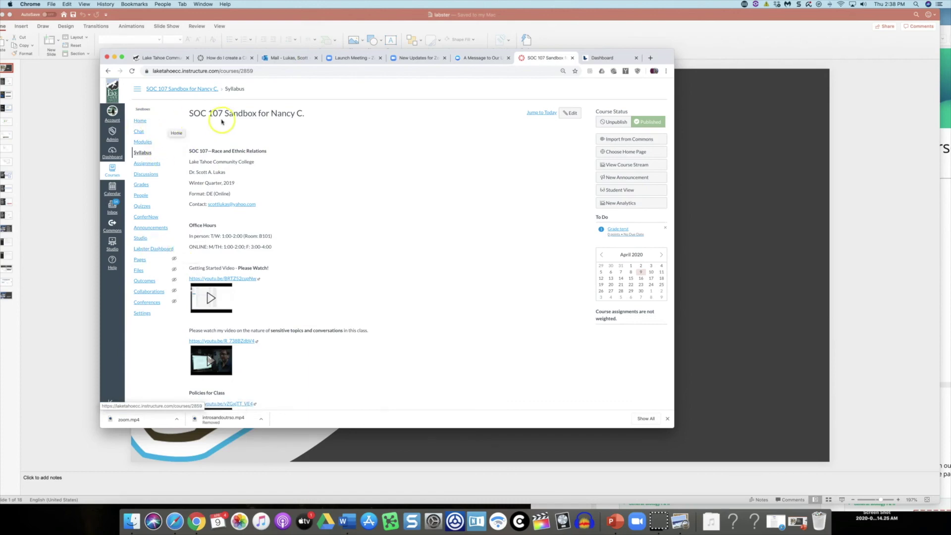
- Save the course Navigation settings with Labster Dashboard enabled, then view the empty Labster Dashboard
{"action": "left_click", "coordinate": [141, 120]}
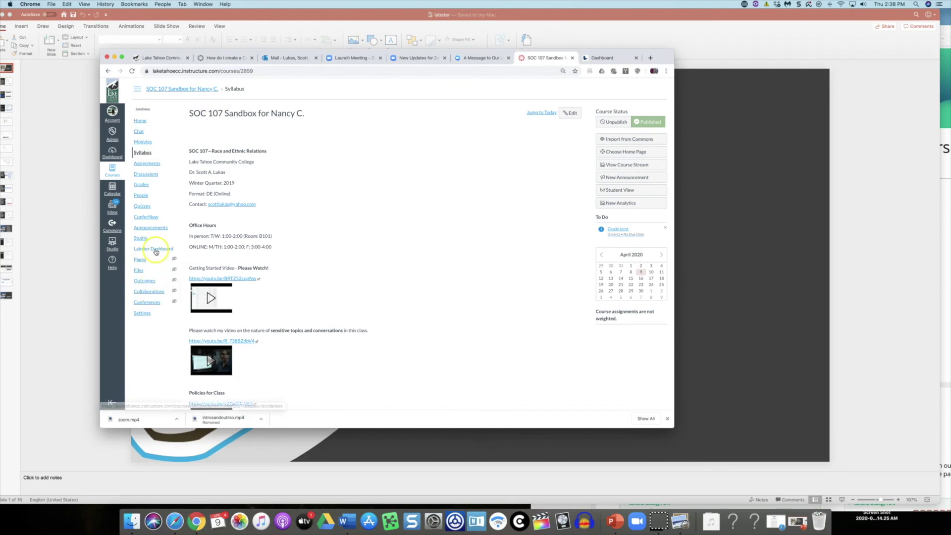
{"action": "left_click", "coordinate": [141, 312]}
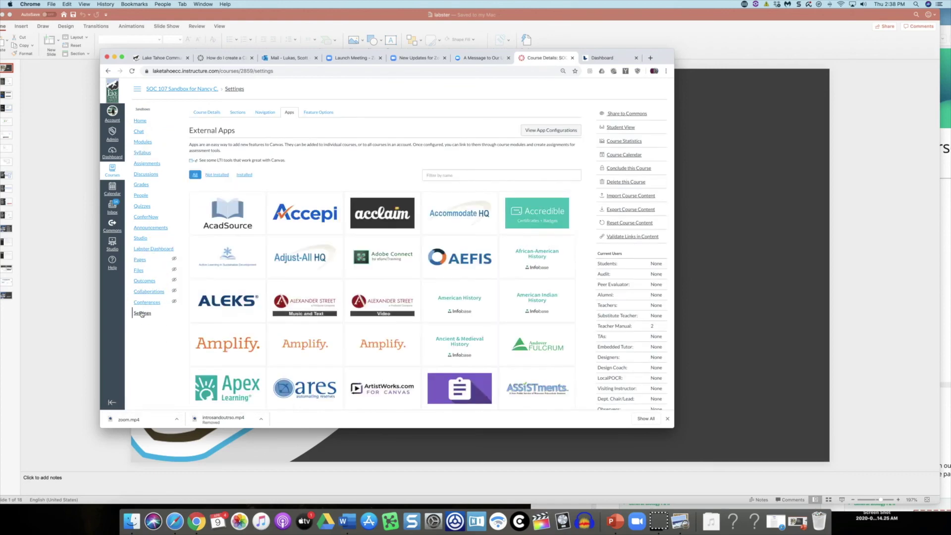
{"action": "left_click", "coordinate": [265, 112]}
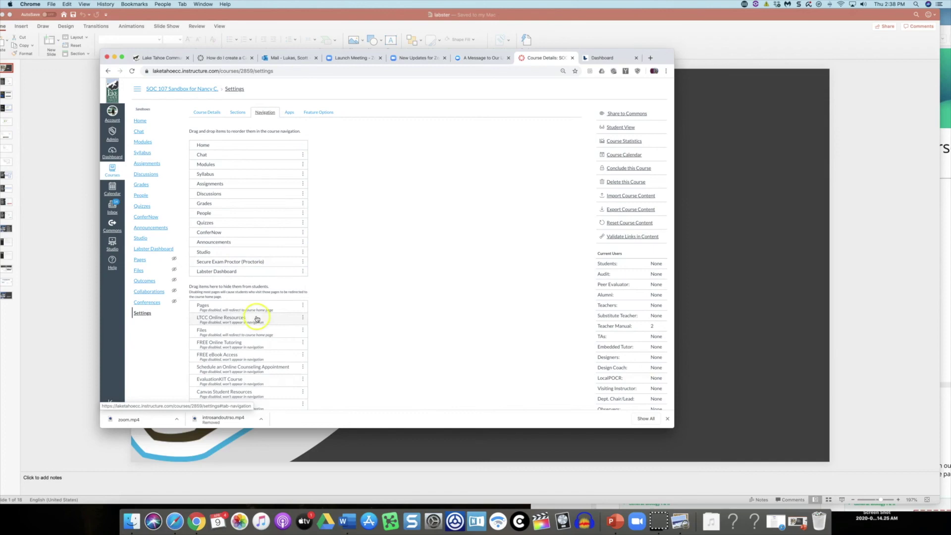
{"action": "scroll", "coordinate": [262, 250], "scroll_direction": "down", "scroll_amount": 3}
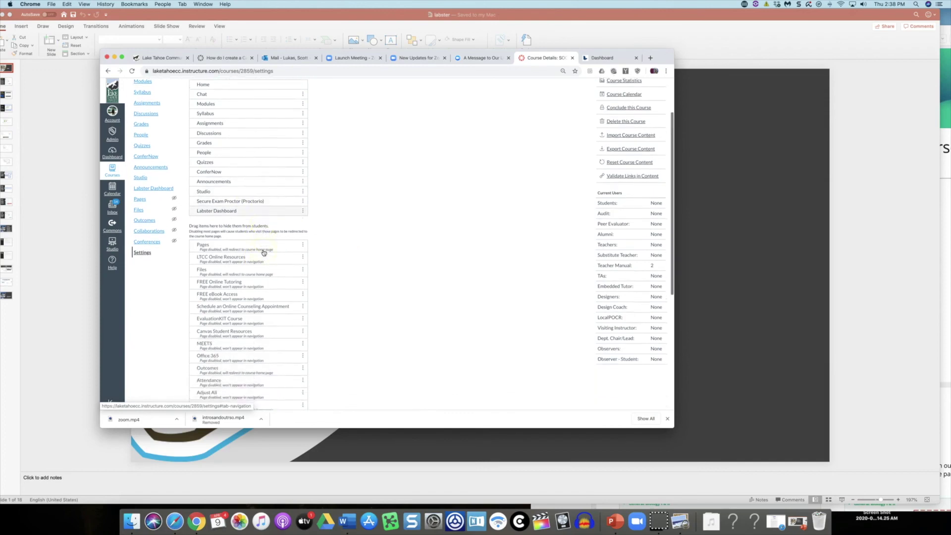
{"action": "scroll", "coordinate": [263, 250], "scroll_direction": "up", "scroll_amount": 3}
{"action": "scroll", "coordinate": [238, 218], "scroll_direction": "down", "scroll_amount": 2}
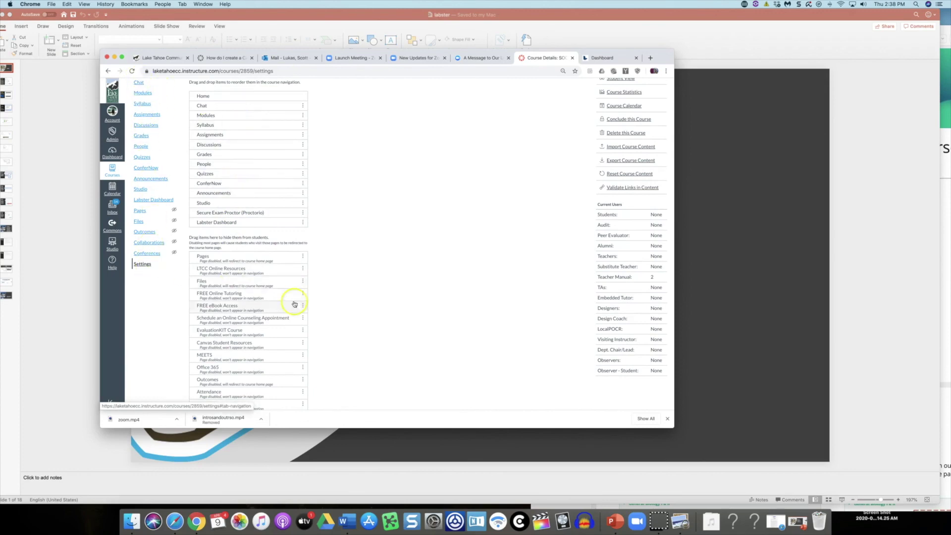
{"action": "scroll", "coordinate": [294, 304], "scroll_direction": "down", "scroll_amount": 10}
{"action": "left_click", "coordinate": [199, 391]}
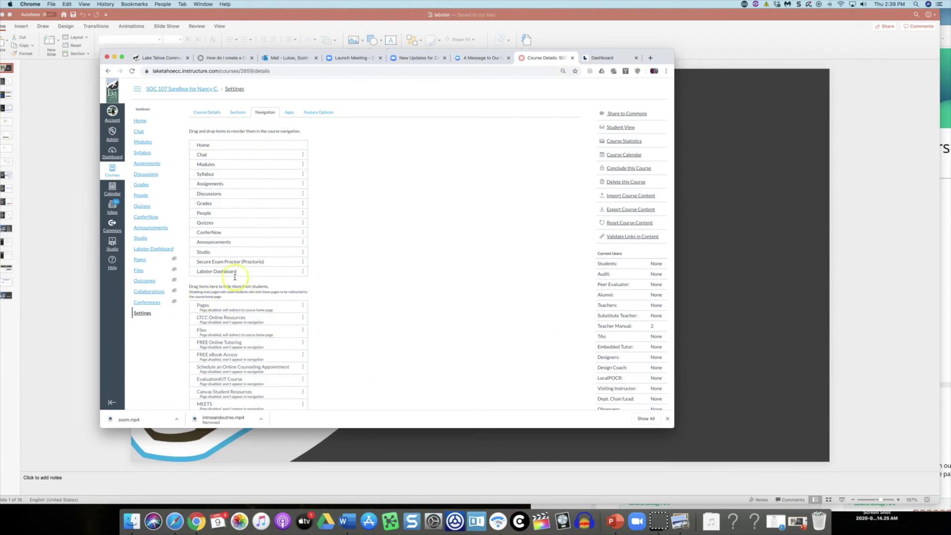
{"action": "left_click", "coordinate": [150, 253]}
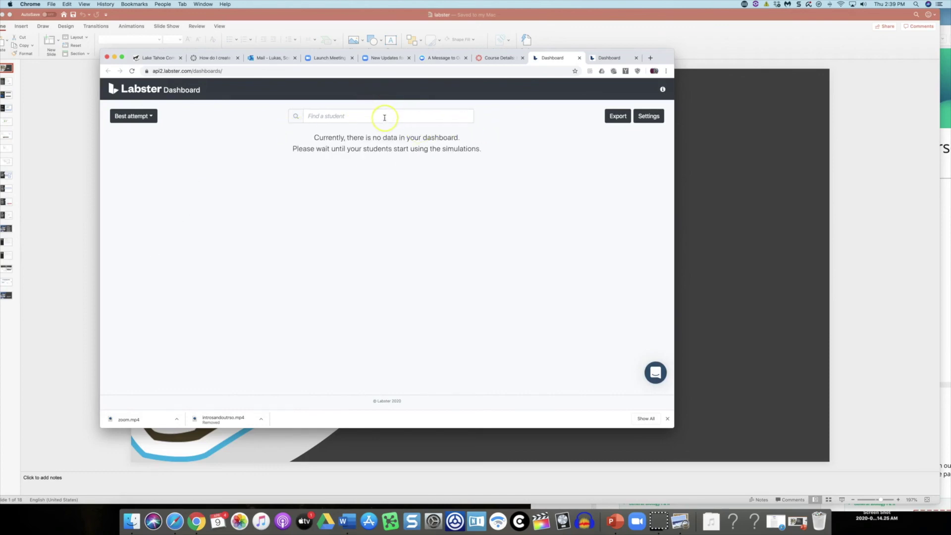
{"action": "left_click", "coordinate": [490, 58]}
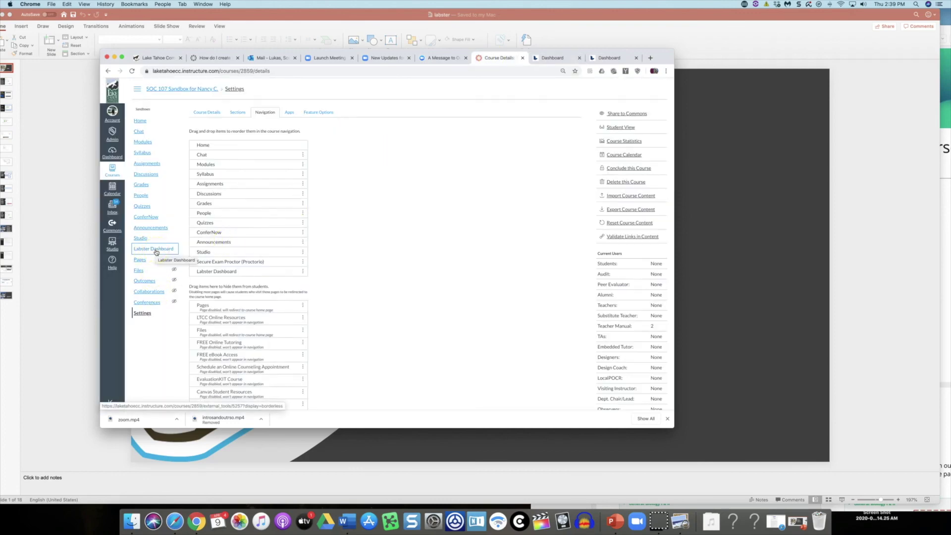
- Bring the Add Labster simulations to Canvas guide forward in Preview and move it left
{"action": "left_click", "coordinate": [944, 101]}
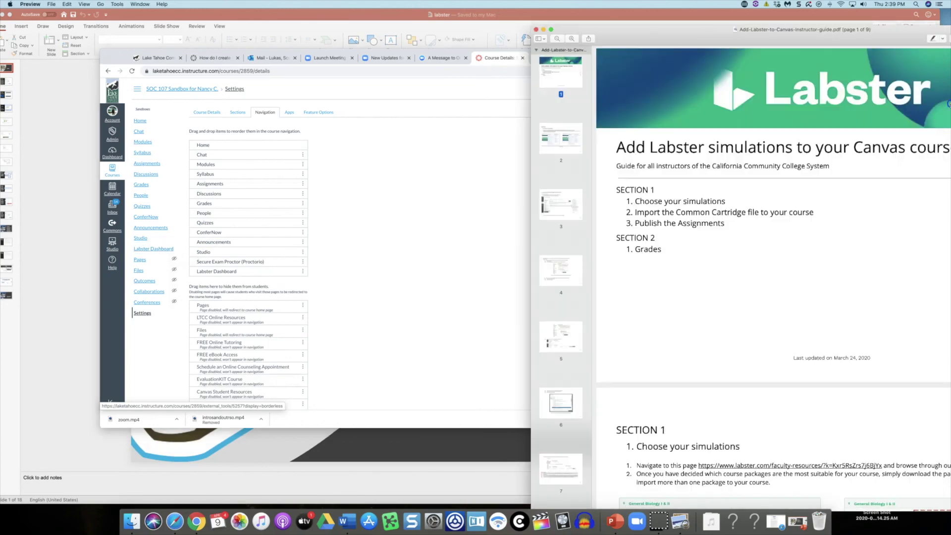
{"action": "left_click_drag", "start_coordinate": [842, 27], "coordinate": [604, 9]}
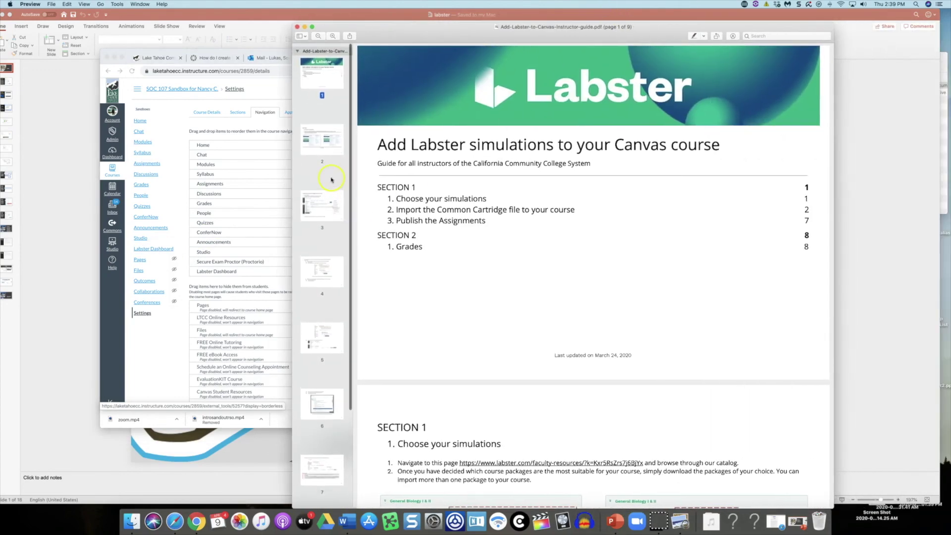
{"action": "left_click", "coordinate": [321, 69]}
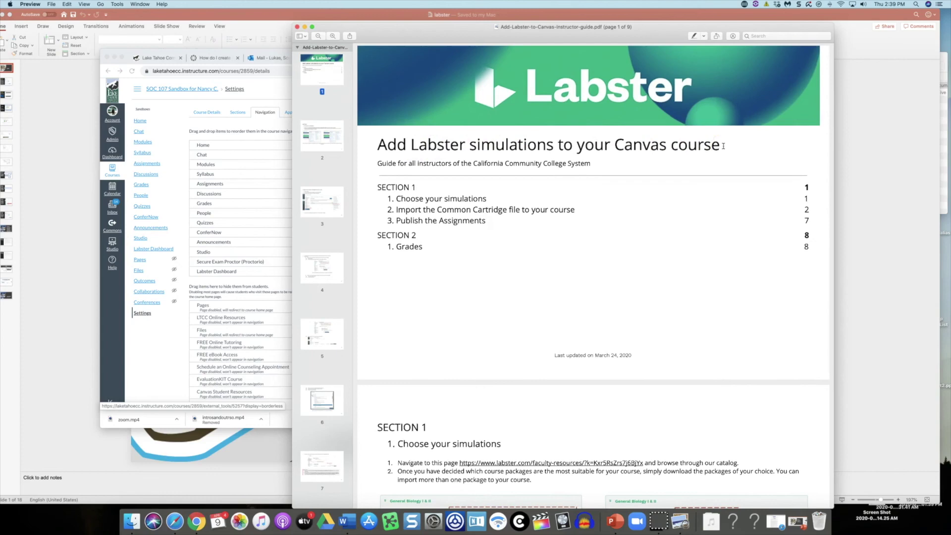
- Page through the guide's pages 2, 3, 4, 5 and 7
{"action": "left_click", "coordinate": [330, 143]}
{"action": "left_click", "coordinate": [328, 207]}
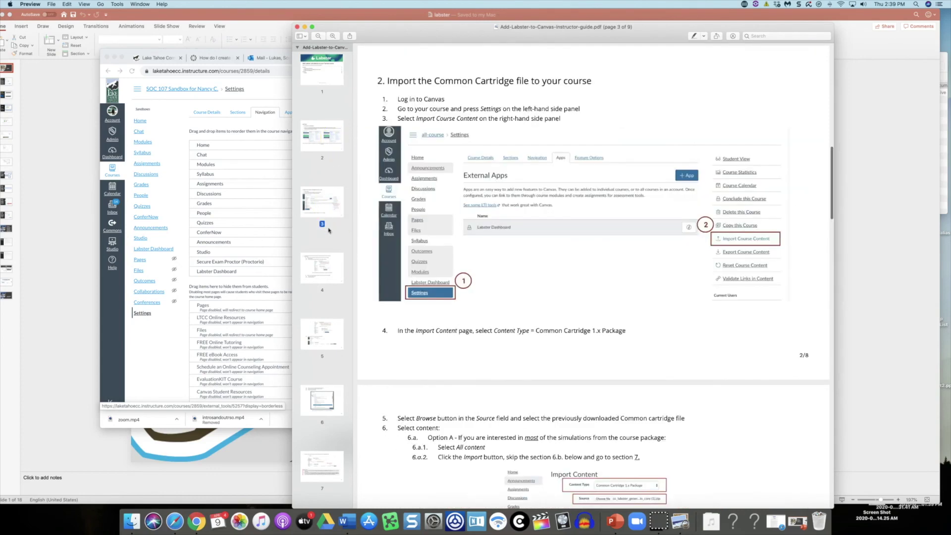
{"action": "left_click", "coordinate": [325, 262]}
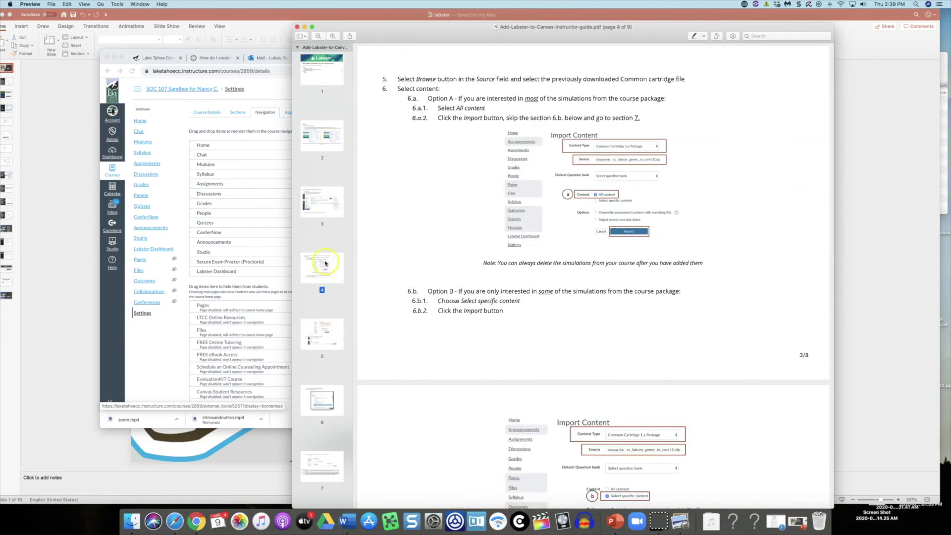
{"action": "left_click", "coordinate": [327, 335]}
{"action": "scroll", "coordinate": [325, 337], "scroll_direction": "down", "scroll_amount": 3}
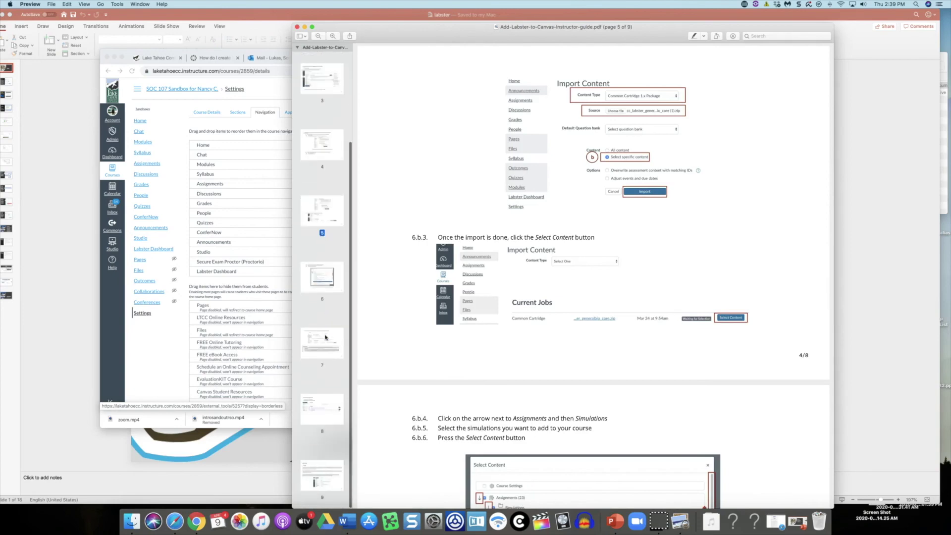
{"action": "left_click", "coordinate": [325, 342]}
{"action": "scroll", "coordinate": [328, 292], "scroll_direction": "up", "scroll_amount": 5}
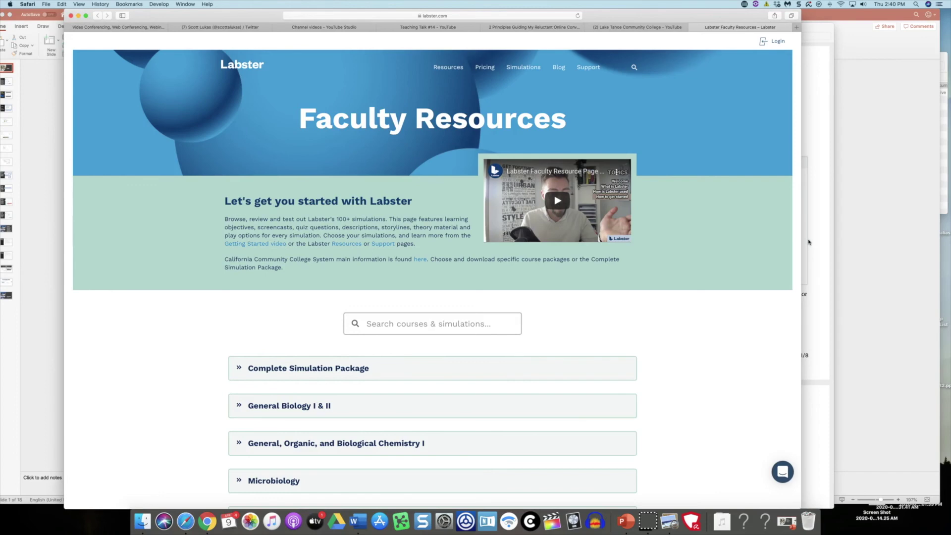
- Expand the Complete Simulation Package section on the Faculty Resources page
{"action": "left_click", "coordinate": [723, 269]}
{"action": "left_click", "coordinate": [690, 281]}
{"action": "scroll", "coordinate": [689, 278], "scroll_direction": "down", "scroll_amount": 6}
{"action": "left_click", "coordinate": [243, 214]}
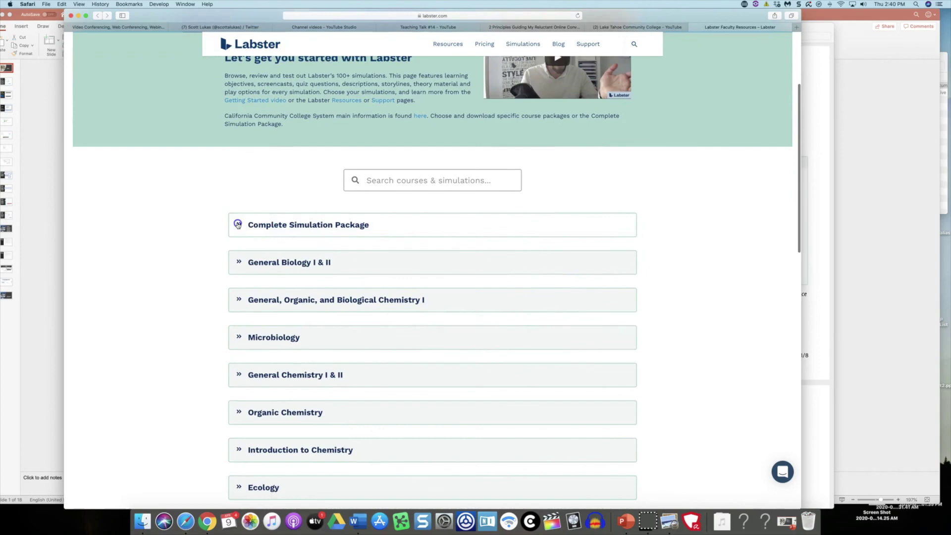
- Scroll through the Complete Simulation Package's Core Simulations list
{"action": "scroll", "coordinate": [237, 223], "scroll_direction": "down", "scroll_amount": 2}
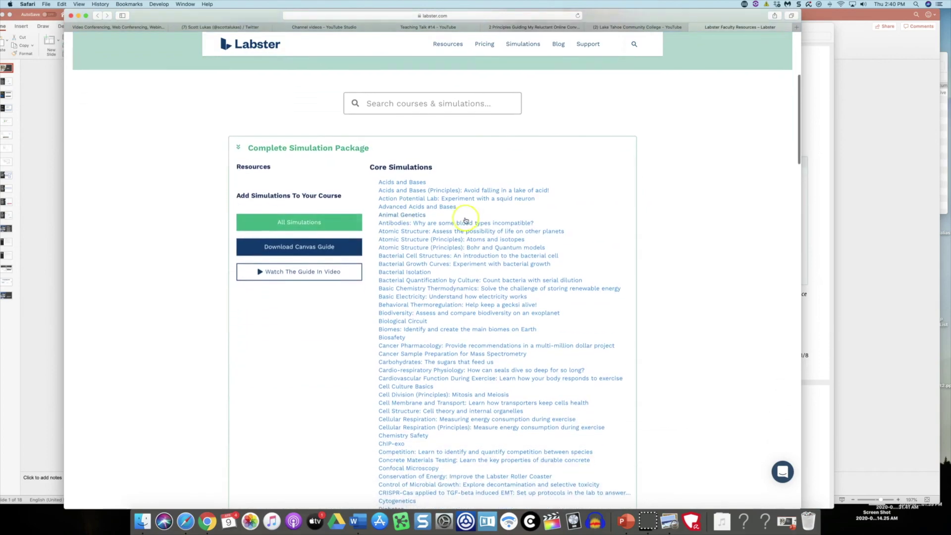
{"action": "scroll", "coordinate": [594, 248], "scroll_direction": "down", "scroll_amount": 5}
{"action": "scroll", "coordinate": [623, 253], "scroll_direction": "down", "scroll_amount": 11}
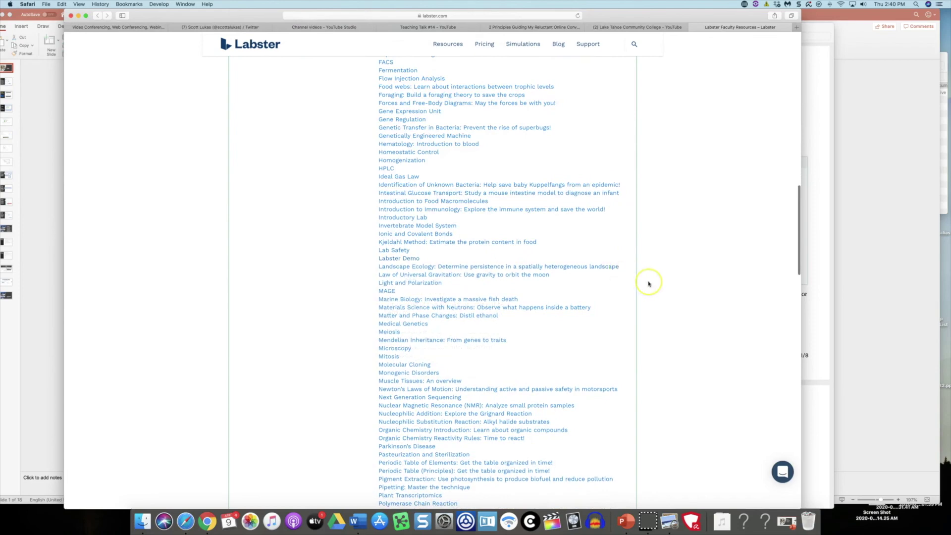
{"action": "scroll", "coordinate": [647, 283], "scroll_direction": "down", "scroll_amount": 15}
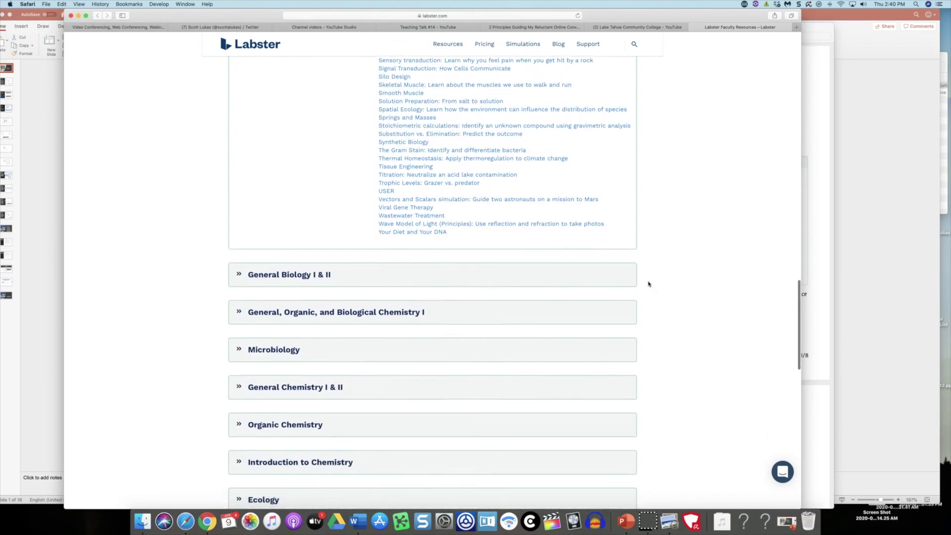
{"action": "scroll", "coordinate": [558, 239], "scroll_direction": "up", "scroll_amount": 10}
{"action": "scroll", "coordinate": [559, 240], "scroll_direction": "up", "scroll_amount": 7}
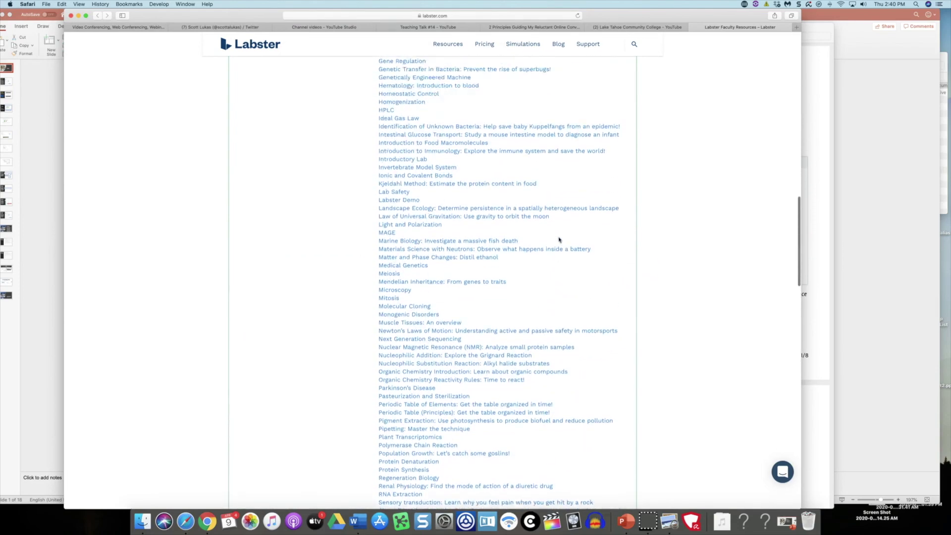
{"action": "scroll", "coordinate": [559, 239], "scroll_direction": "up", "scroll_amount": 6}
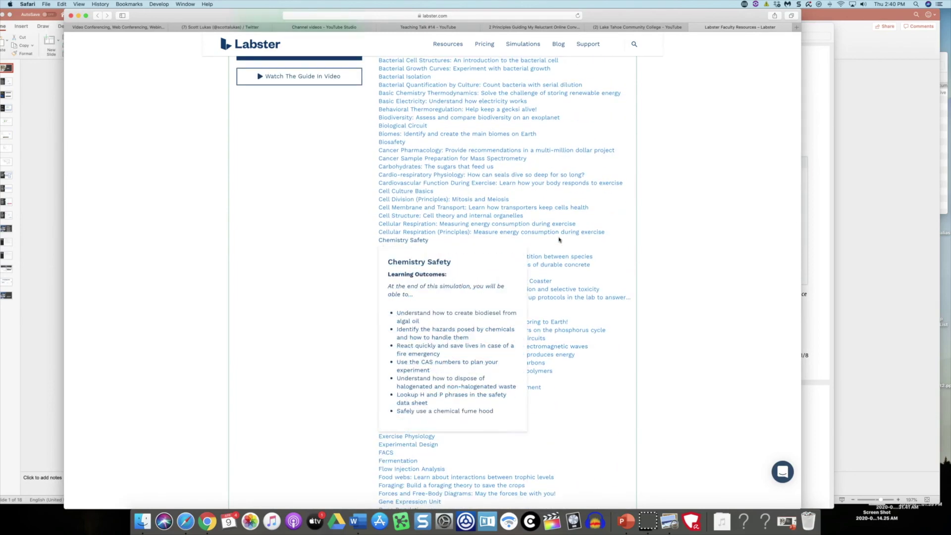
{"action": "scroll", "coordinate": [558, 240], "scroll_direction": "down", "scroll_amount": 18}
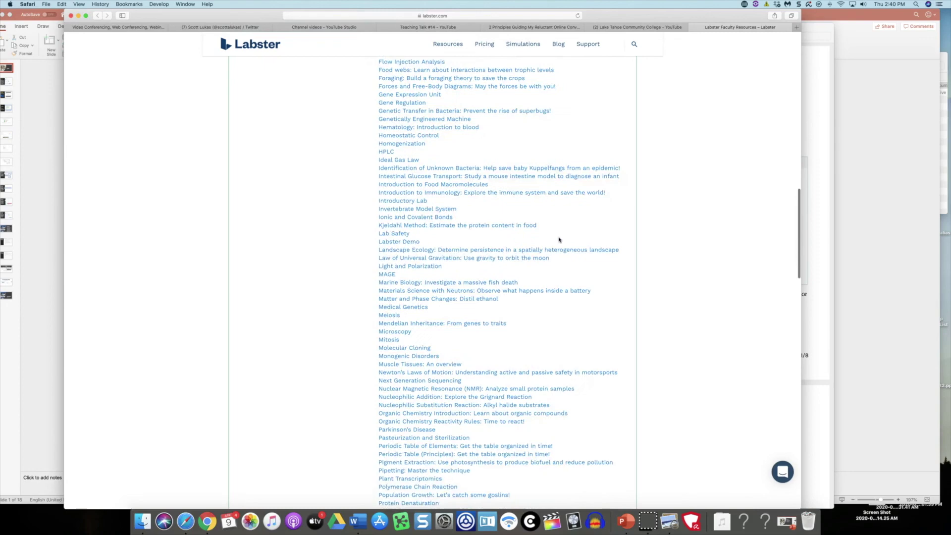
{"action": "scroll", "coordinate": [558, 240], "scroll_direction": "down", "scroll_amount": 2}
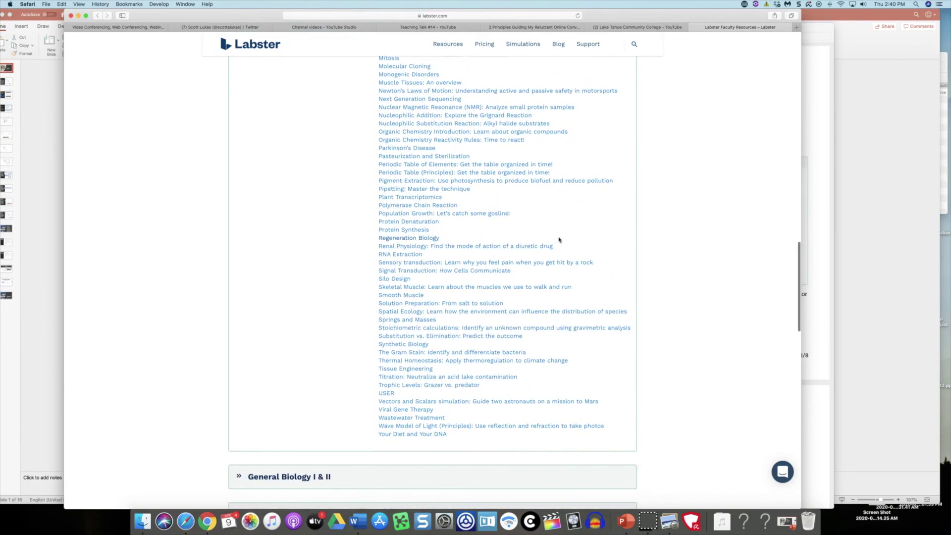
{"action": "scroll", "coordinate": [505, 237], "scroll_direction": "up", "scroll_amount": 20}
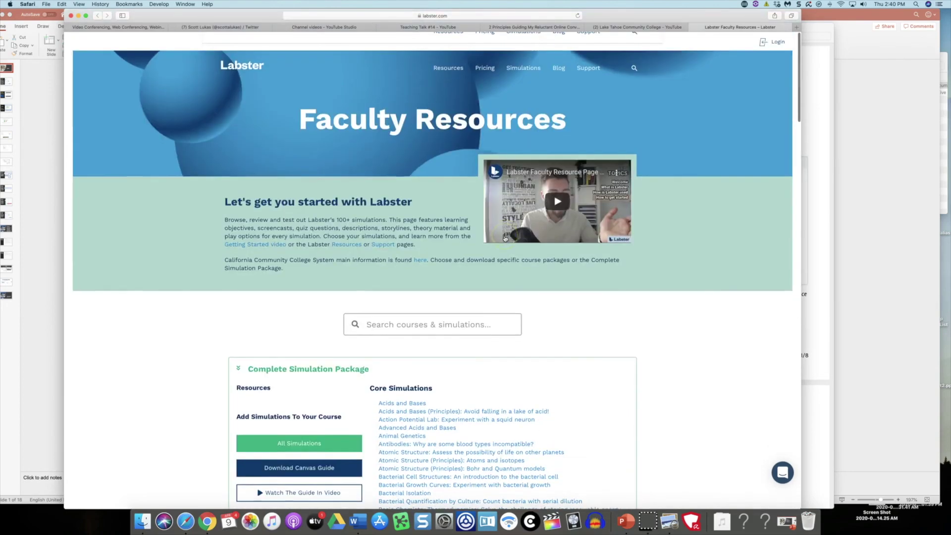
{"action": "scroll", "coordinate": [504, 238], "scroll_direction": "down", "scroll_amount": 3}
- Search 'nutrition', expand Food Science & Nutrition, then return to the Labster home page
{"action": "scroll", "coordinate": [504, 238], "scroll_direction": "down", "scroll_amount": 3}
{"action": "left_click", "coordinate": [463, 162]}
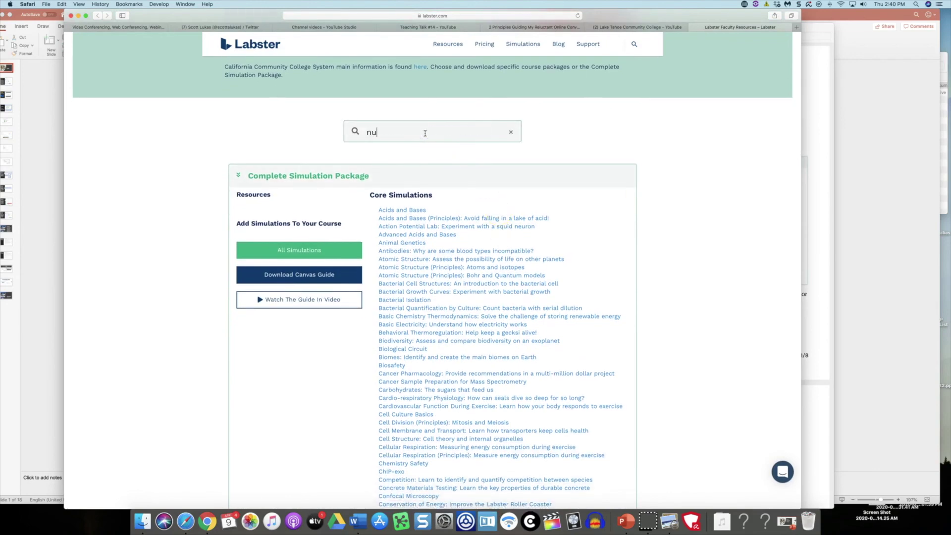
{"action": "type", "text": "ion"}
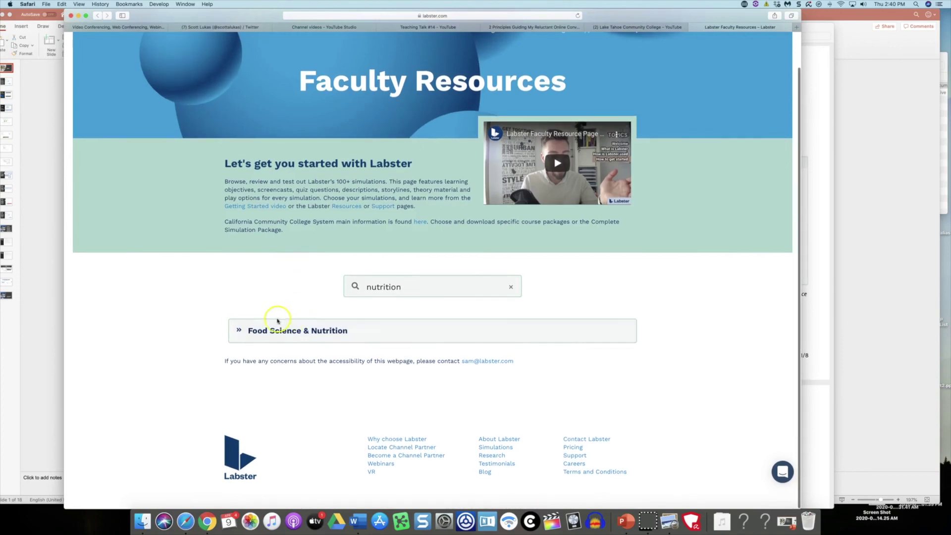
{"action": "left_click", "coordinate": [239, 330]}
{"action": "scroll", "coordinate": [418, 307], "scroll_direction": "down", "scroll_amount": 5}
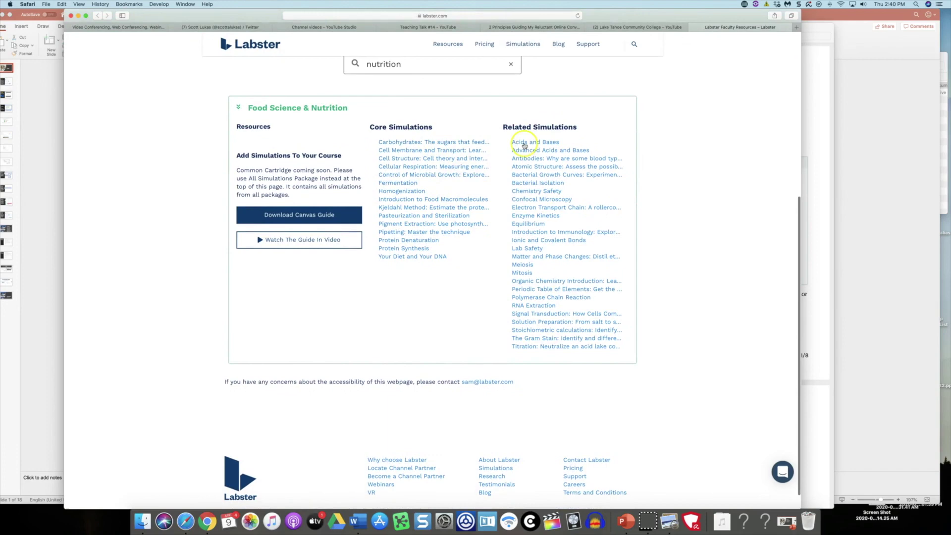
{"action": "mouse_move", "coordinate": [535, 151]}
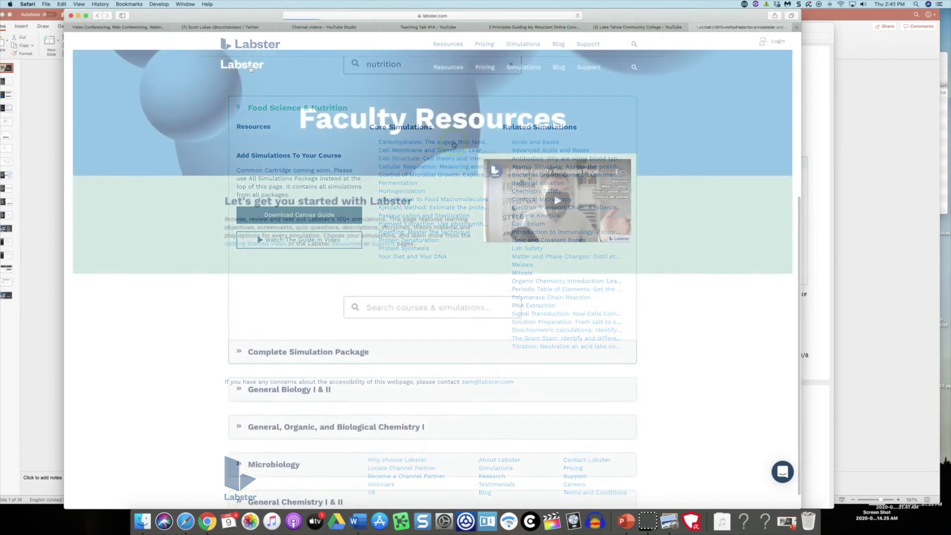
{"action": "left_click", "coordinate": [251, 67]}
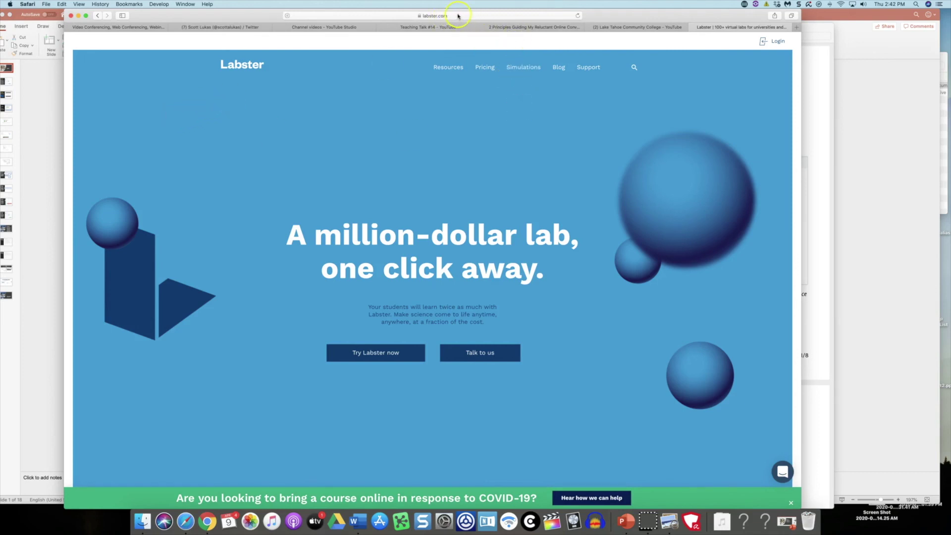
- Go to Labster's Faculty resources and scroll the course package list down to Others
{"action": "left_click", "coordinate": [444, 68]}
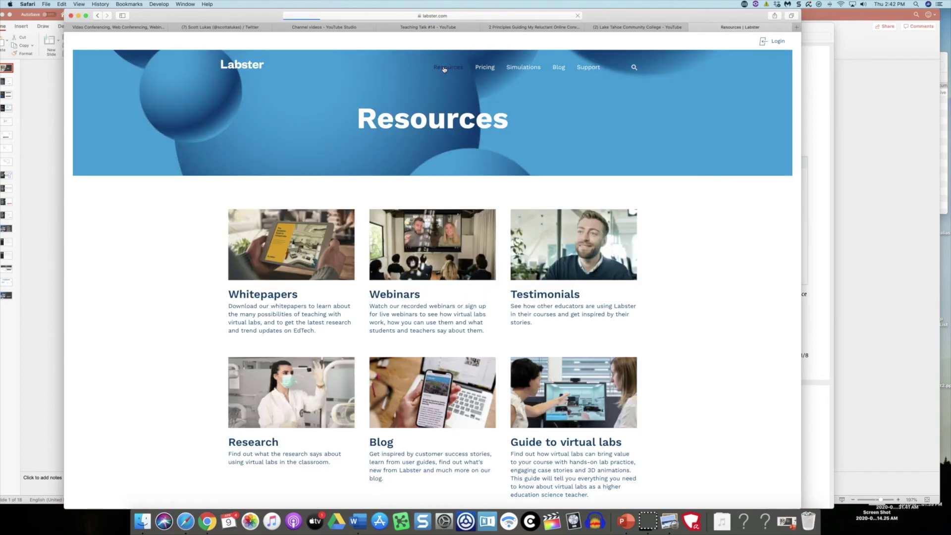
{"action": "scroll", "coordinate": [687, 211], "scroll_direction": "down", "scroll_amount": 5}
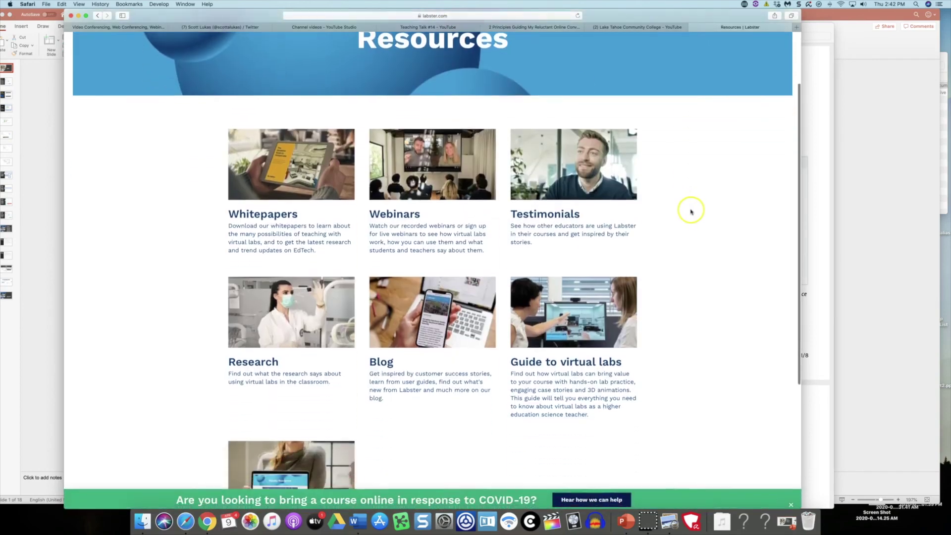
{"action": "left_click", "coordinate": [319, 365]}
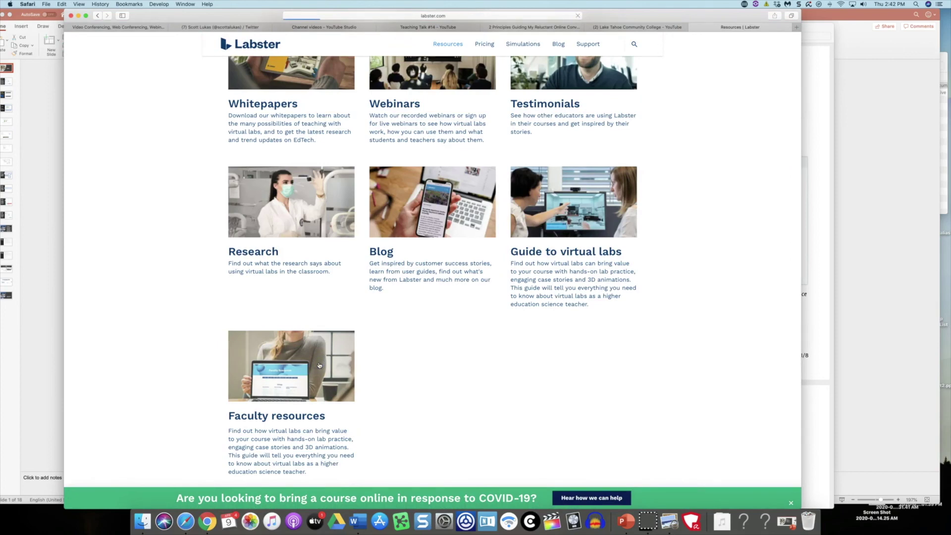
{"action": "scroll", "coordinate": [737, 251], "scroll_direction": "down", "scroll_amount": 4}
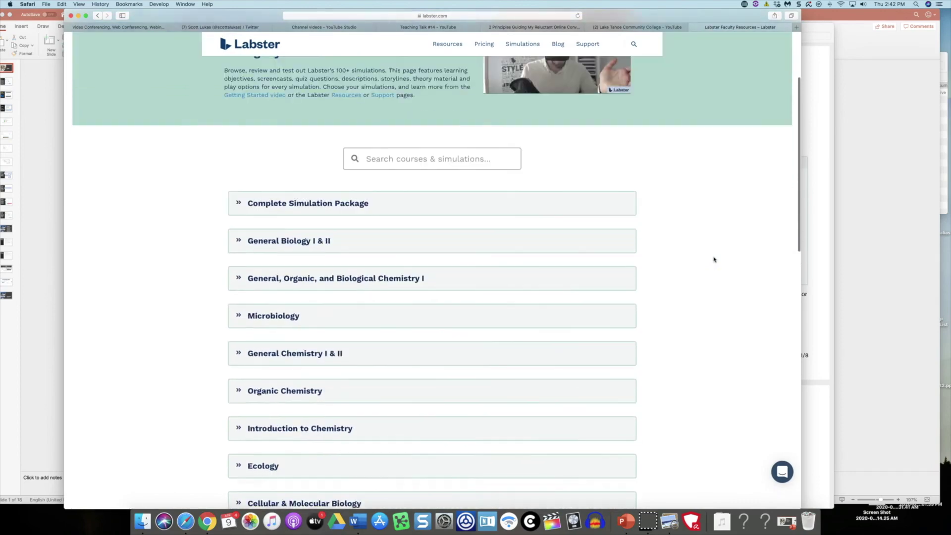
{"action": "scroll", "coordinate": [603, 261], "scroll_direction": "down", "scroll_amount": 4}
{"action": "scroll", "coordinate": [342, 266], "scroll_direction": "down", "scroll_amount": 12}
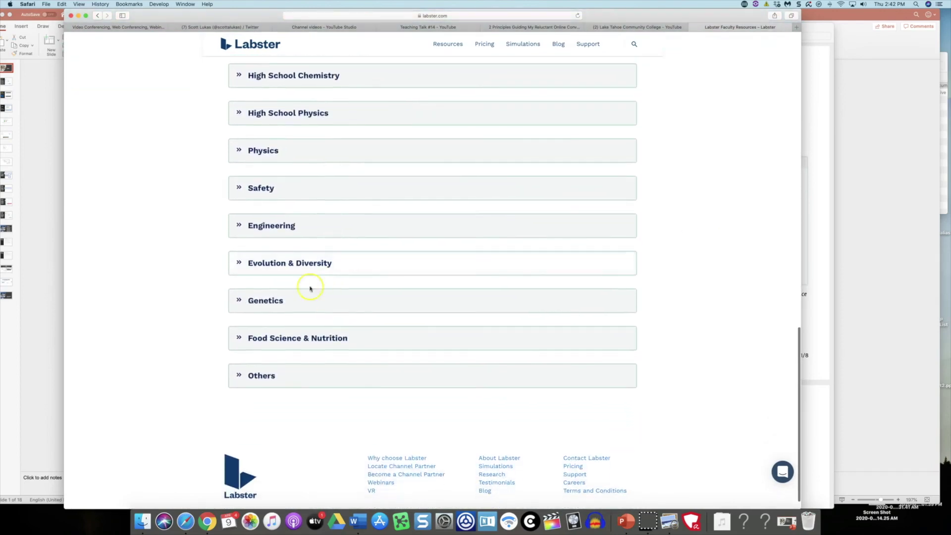
{"action": "scroll", "coordinate": [337, 247], "scroll_direction": "up", "scroll_amount": 1}
{"action": "scroll", "coordinate": [342, 221], "scroll_direction": "down", "scroll_amount": 1}
{"action": "scroll", "coordinate": [341, 221], "scroll_direction": "down", "scroll_amount": 1}
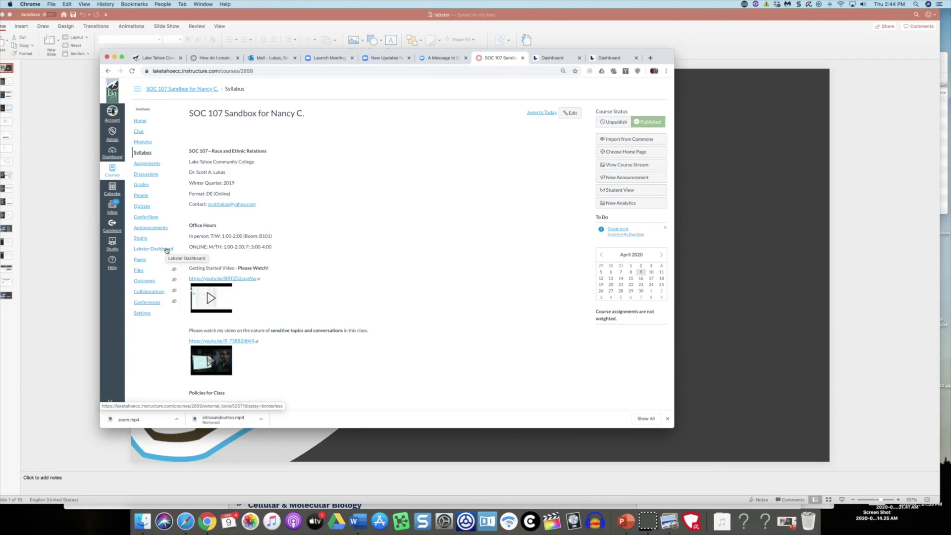
- Check the course Settings' Navigation and Apps tabs, then go to Import Course Content
{"action": "left_click", "coordinate": [142, 315]}
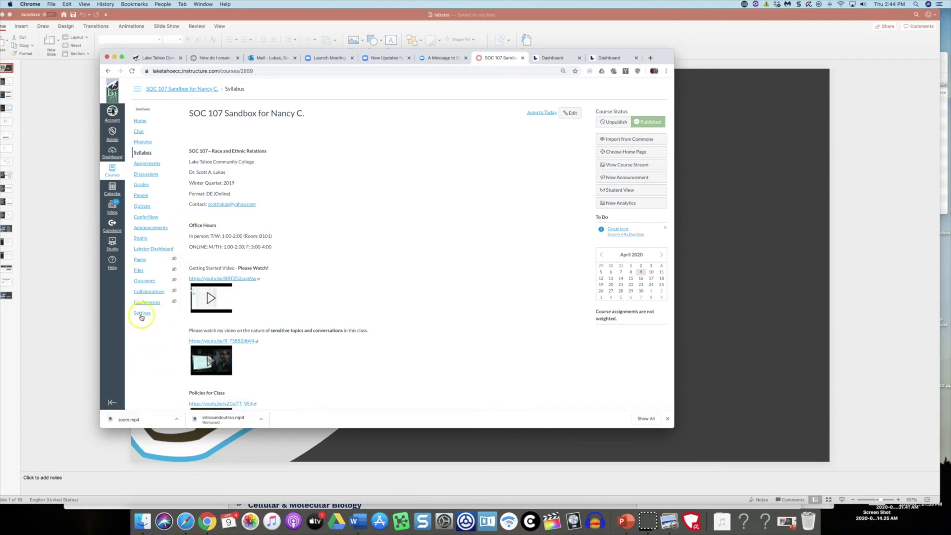
{"action": "left_click", "coordinate": [141, 314]}
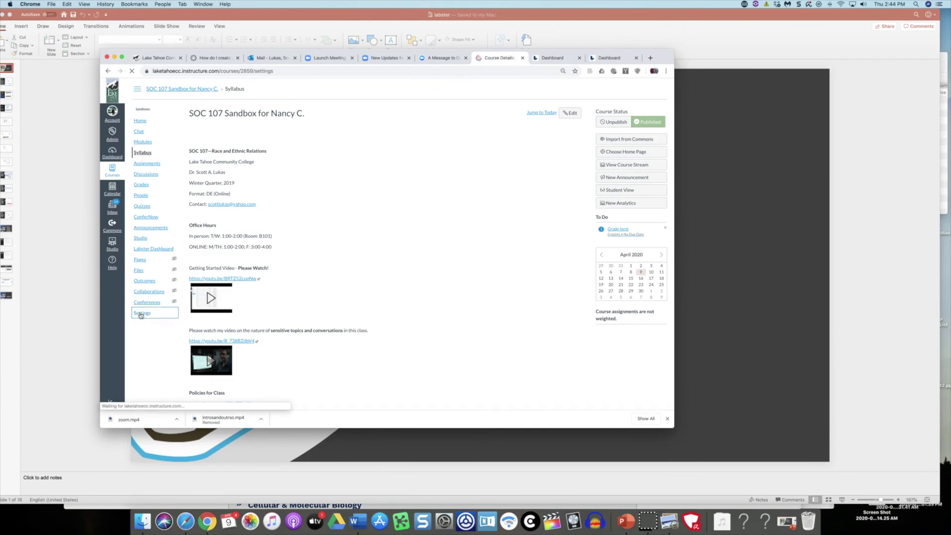
{"action": "left_click", "coordinate": [286, 112]}
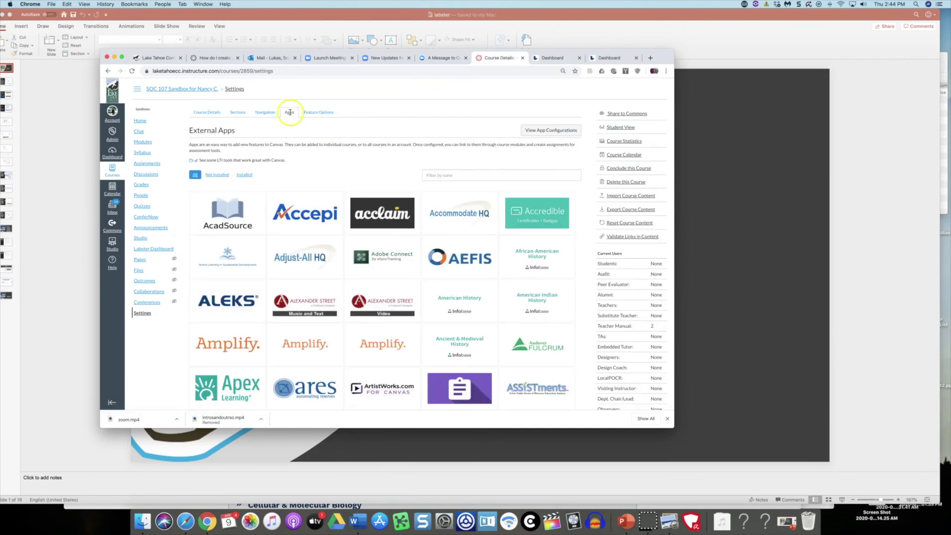
{"action": "left_click", "coordinate": [275, 113]}
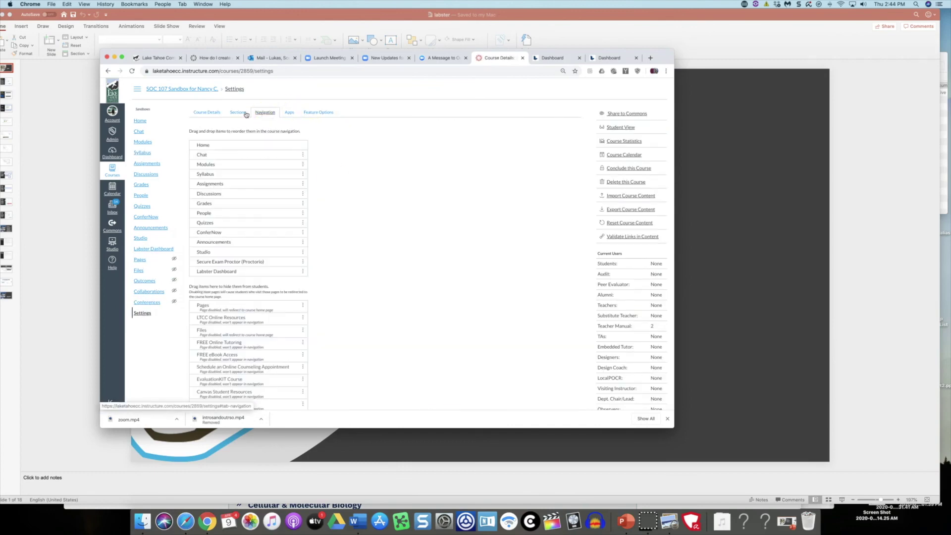
{"action": "left_click", "coordinate": [288, 111]}
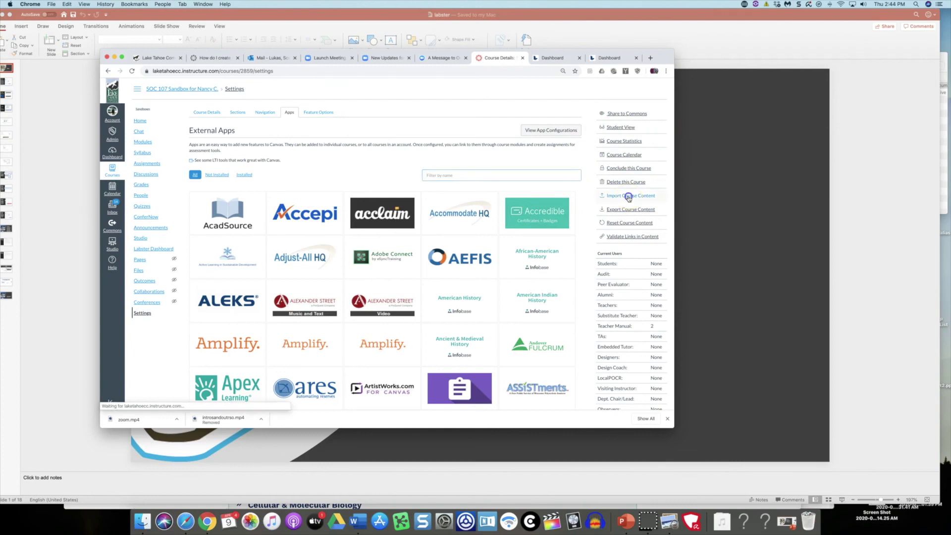
{"action": "left_click", "coordinate": [628, 197]}
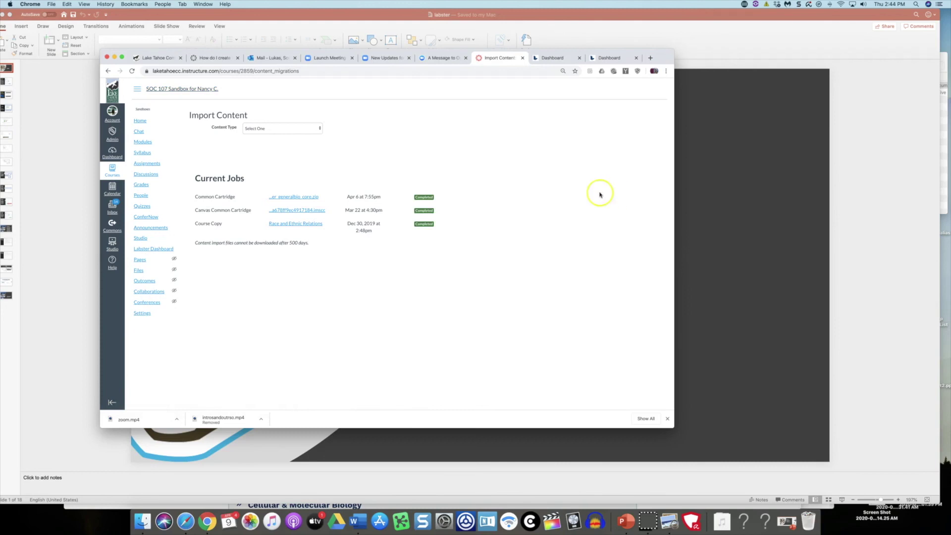
- Set the import Content Type to Common Cartridge 1.x Package
{"action": "left_click", "coordinate": [320, 128]}
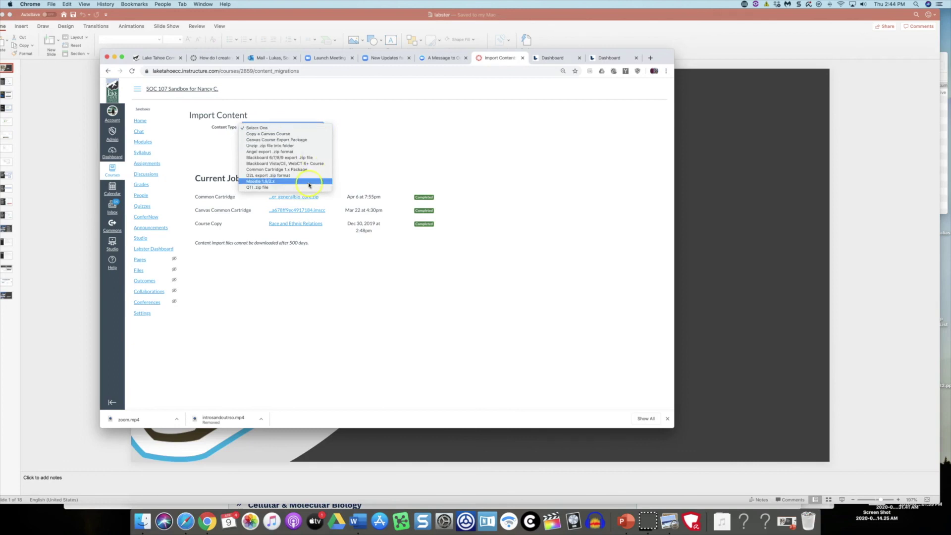
{"action": "left_click", "coordinate": [305, 170]}
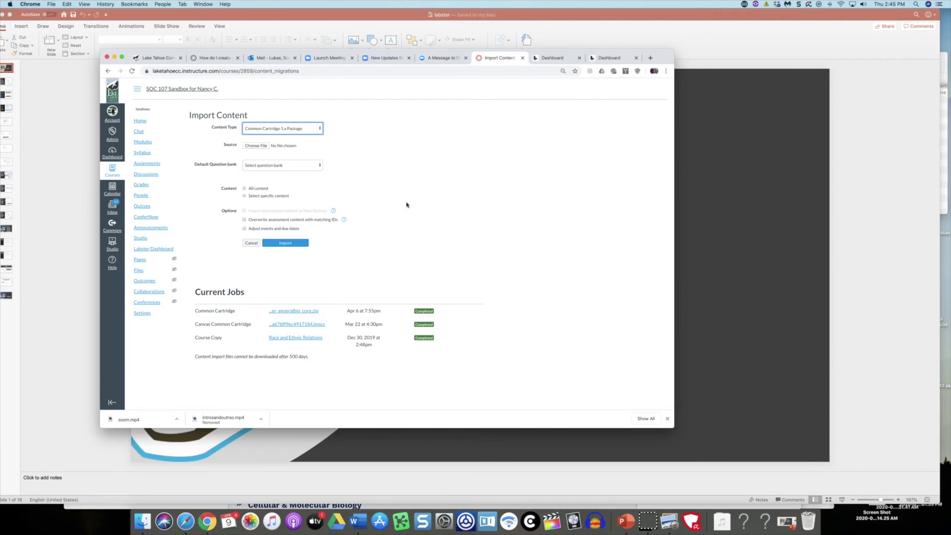
{"action": "left_click", "coordinate": [312, 128]}
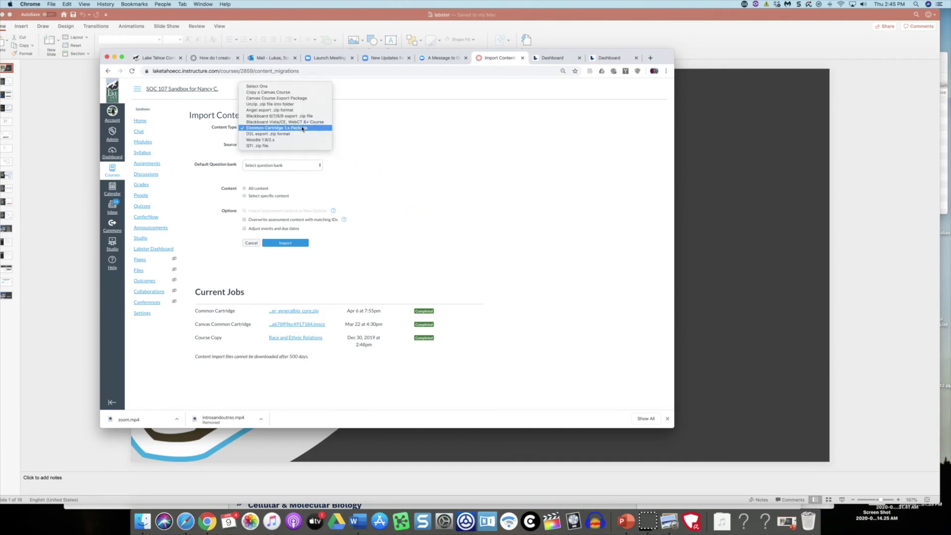
{"action": "left_click", "coordinate": [301, 129]}
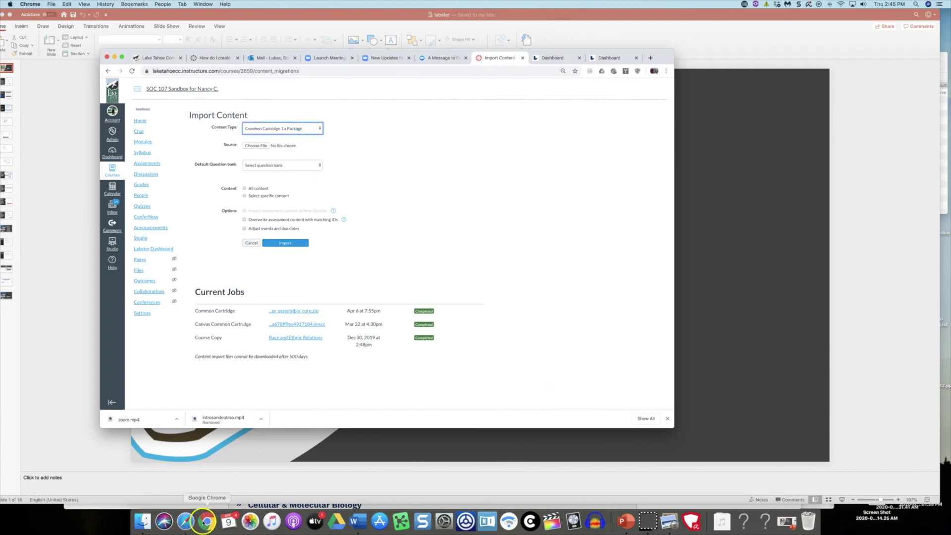
- Expand General Biology I & II on Faculty Resources and download its Core Simulations package
{"action": "left_click", "coordinate": [185, 521]}
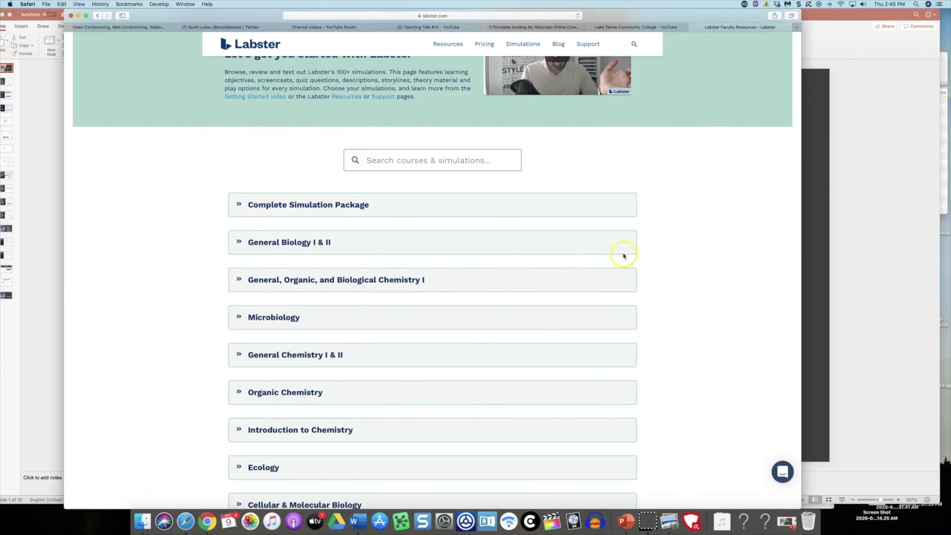
{"action": "scroll", "coordinate": [213, 243], "scroll_direction": "down", "scroll_amount": 5}
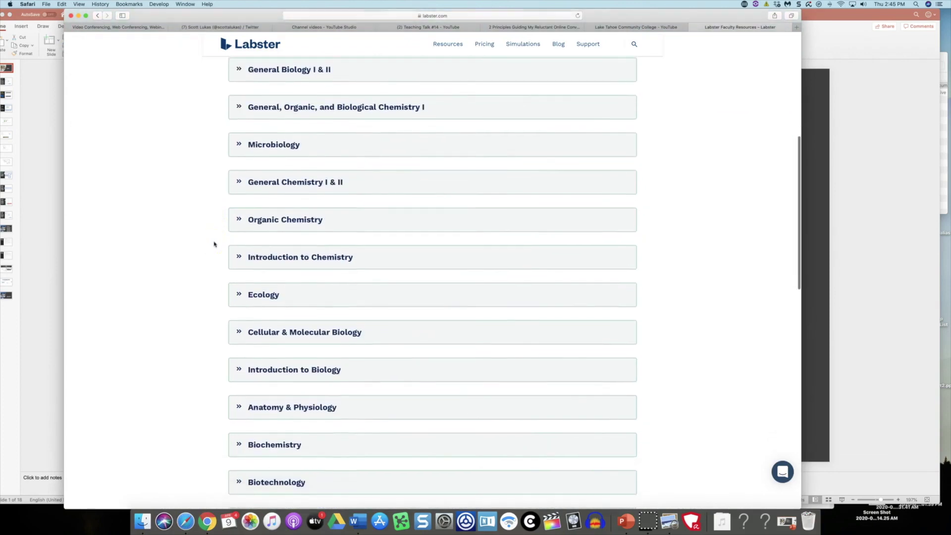
{"action": "scroll", "coordinate": [214, 244], "scroll_direction": "down", "scroll_amount": 2}
{"action": "scroll", "coordinate": [213, 243], "scroll_direction": "up", "scroll_amount": 1}
{"action": "scroll", "coordinate": [214, 244], "scroll_direction": "down", "scroll_amount": 5}
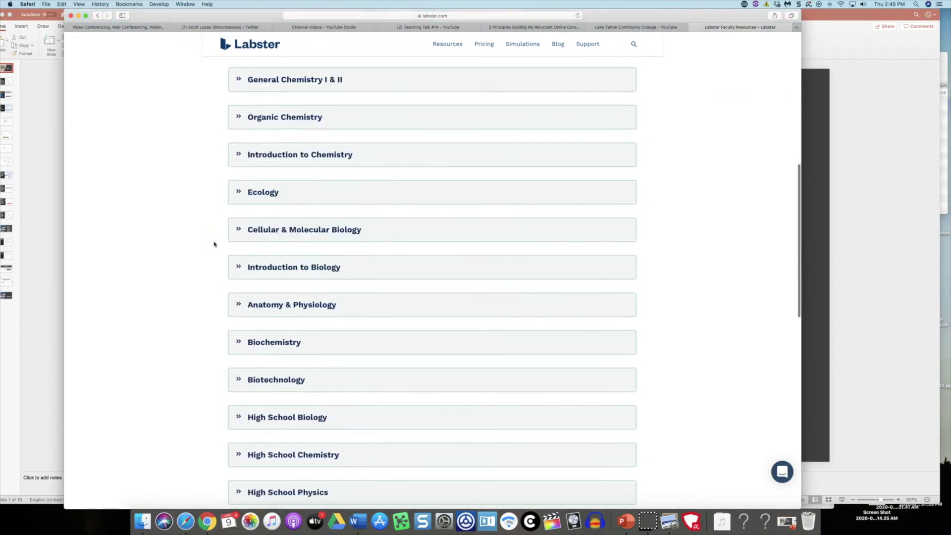
{"action": "scroll", "coordinate": [214, 243], "scroll_direction": "down", "scroll_amount": 7}
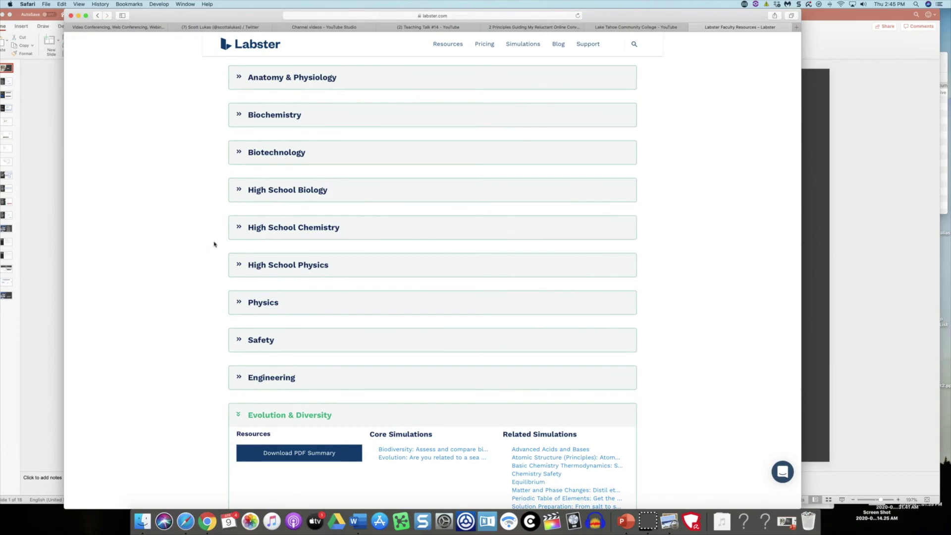
{"action": "scroll", "coordinate": [214, 244], "scroll_direction": "up", "scroll_amount": 2}
{"action": "scroll", "coordinate": [213, 243], "scroll_direction": "down", "scroll_amount": 3}
{"action": "scroll", "coordinate": [214, 244], "scroll_direction": "up", "scroll_amount": 5}
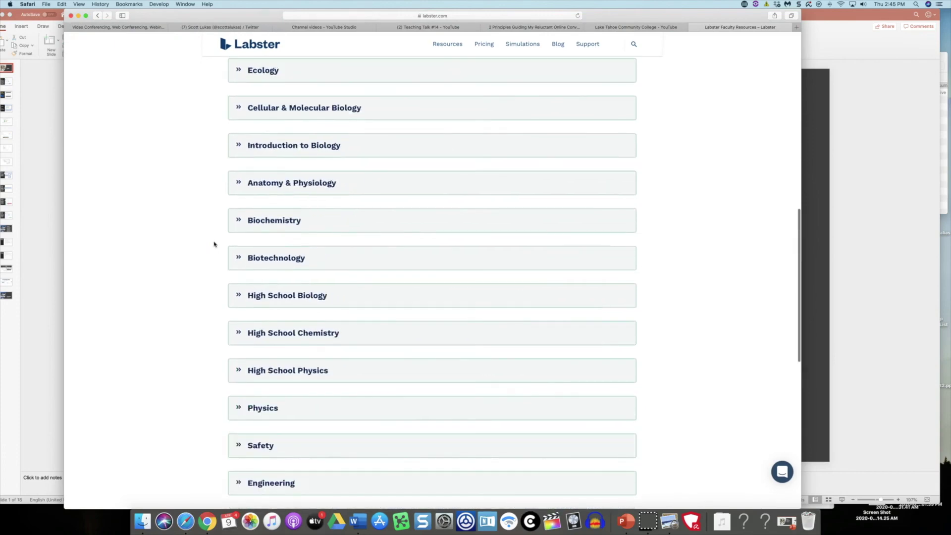
{"action": "scroll", "coordinate": [214, 243], "scroll_direction": "up", "scroll_amount": 2}
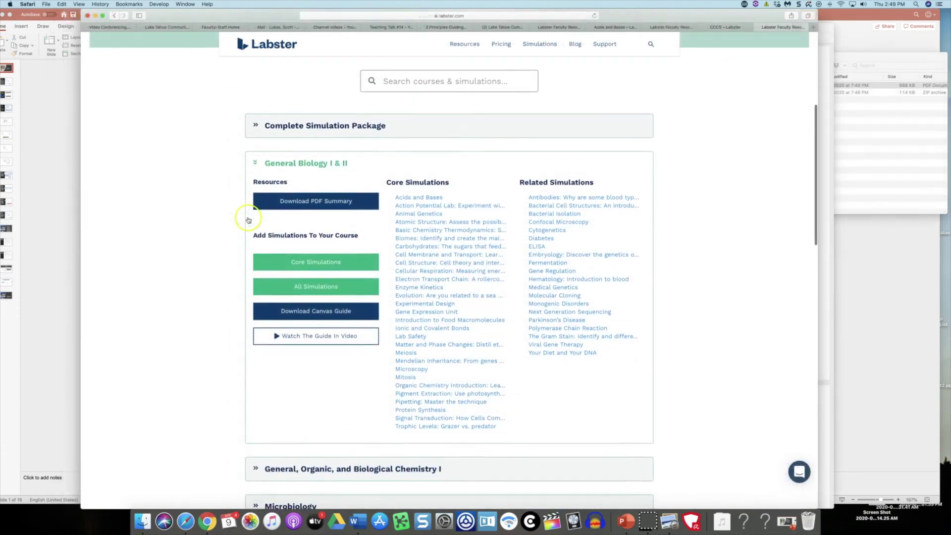
{"action": "left_click", "coordinate": [304, 153]}
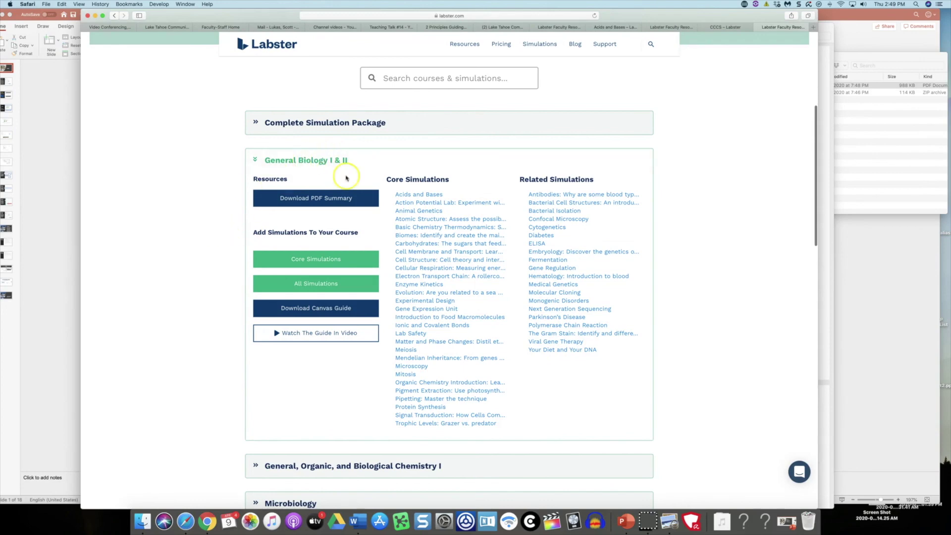
{"action": "left_click", "coordinate": [319, 258]}
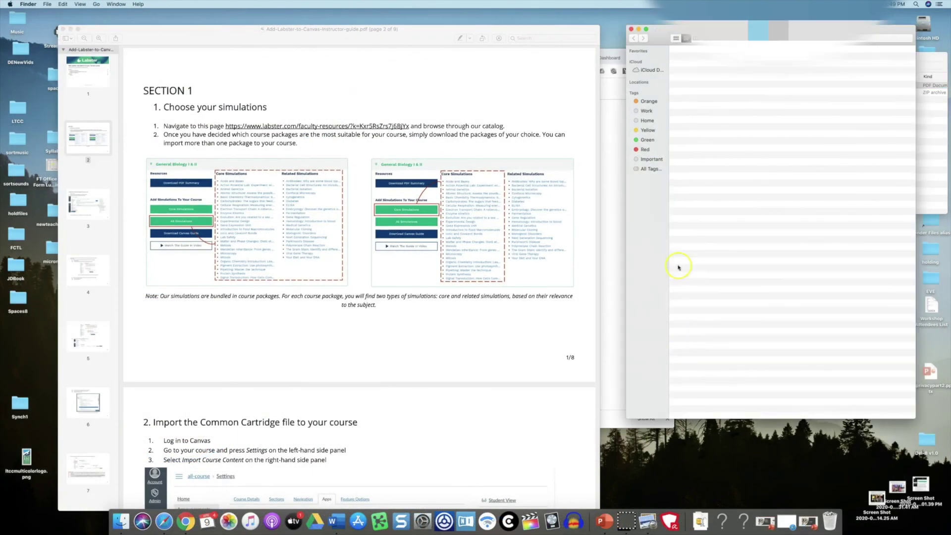
- Drag cc_labster_generalbio_core.zip from Downloads onto the desktop and close the Downloads window
{"action": "scroll", "coordinate": [756, 216], "scroll_direction": "up", "scroll_amount": 10}
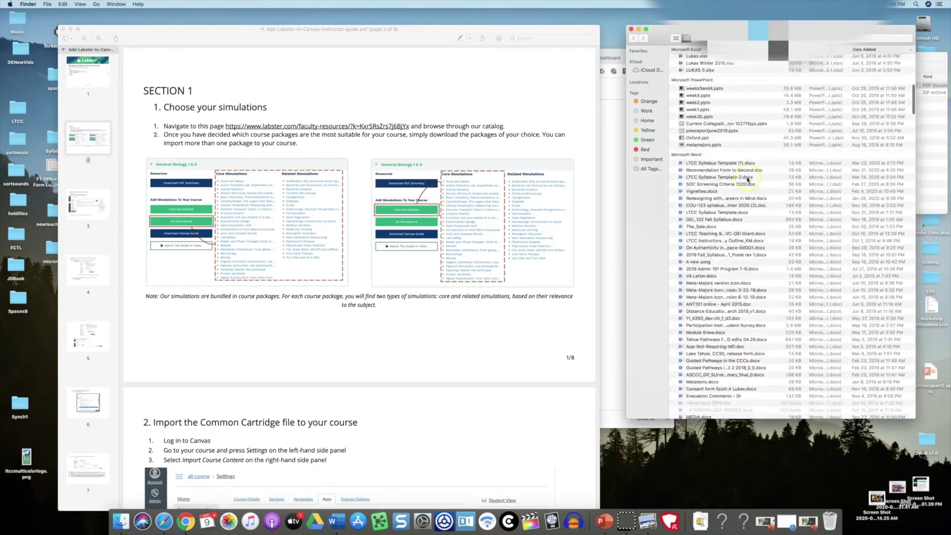
{"action": "scroll", "coordinate": [747, 181], "scroll_direction": "down", "scroll_amount": 20}
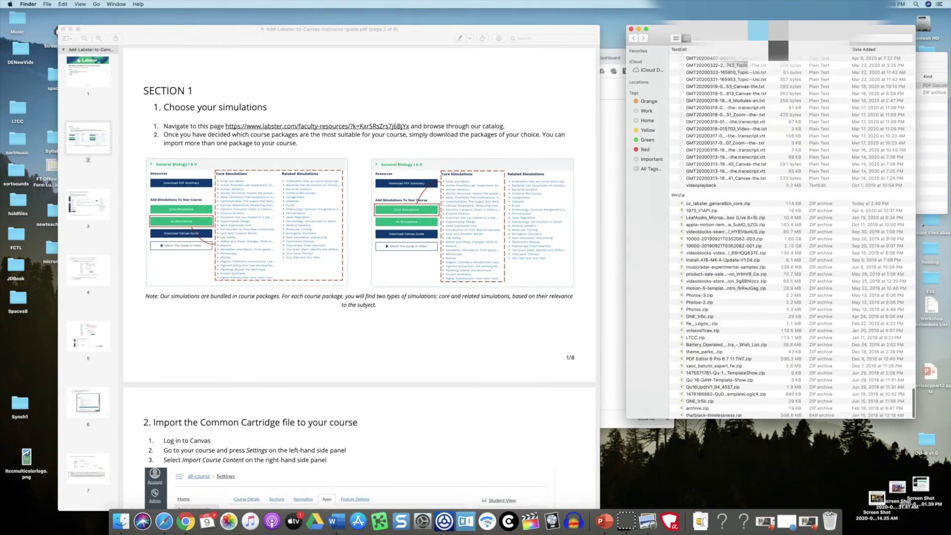
{"action": "left_click_drag", "start_coordinate": [754, 29], "coordinate": [785, 321]}
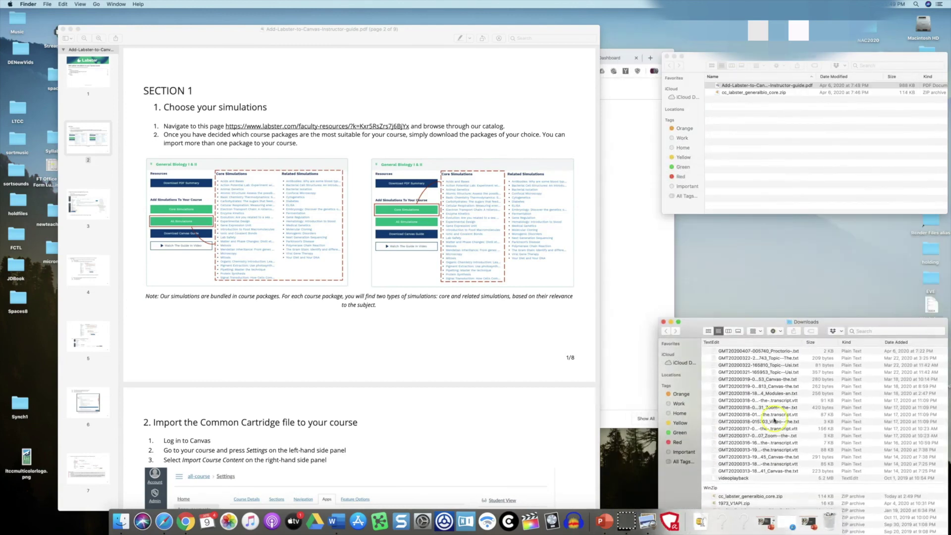
{"action": "left_click_drag", "start_coordinate": [739, 497], "coordinate": [774, 248]}
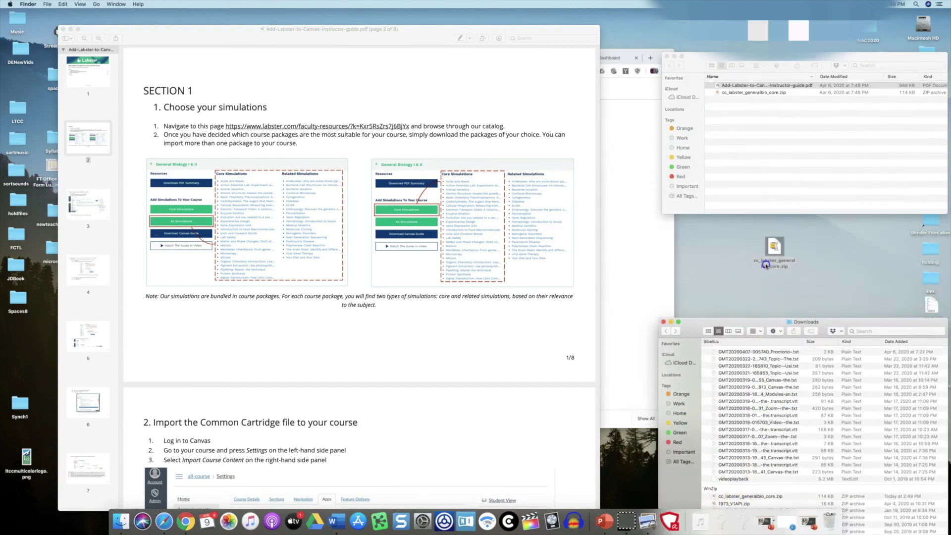
{"action": "left_click", "coordinate": [664, 322]}
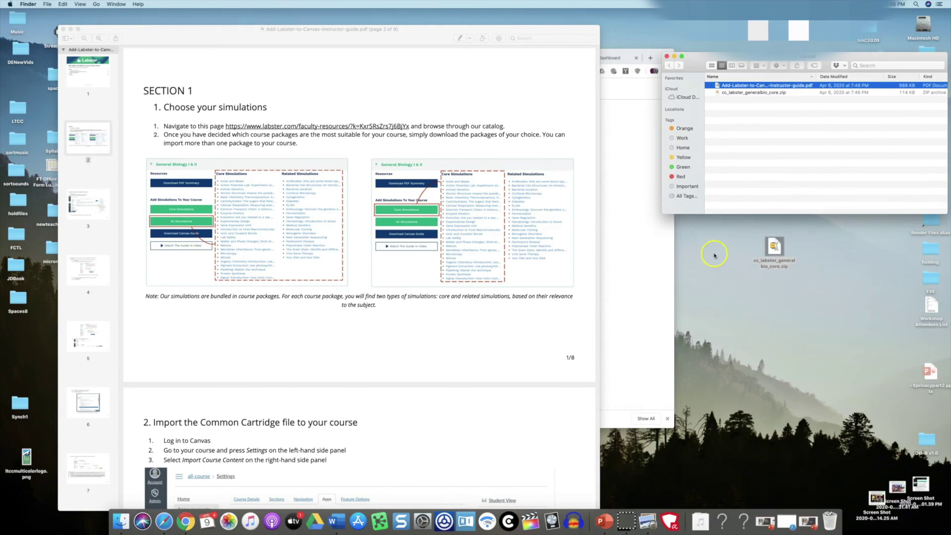
- Inspect the zip archive's MACOSX folder, close the archive, and reposition the zip icon
{"action": "left_click", "coordinate": [831, 247]}
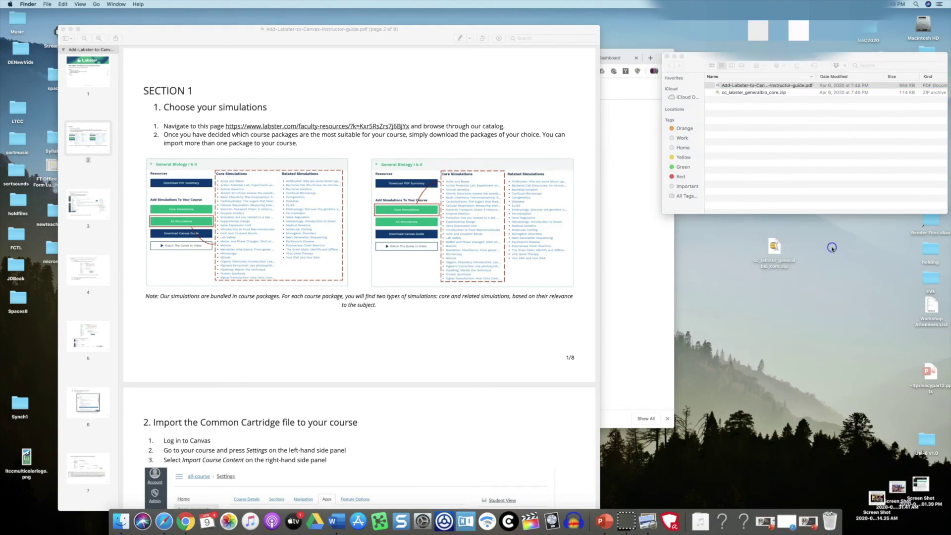
{"action": "double_click", "coordinate": [773, 247]}
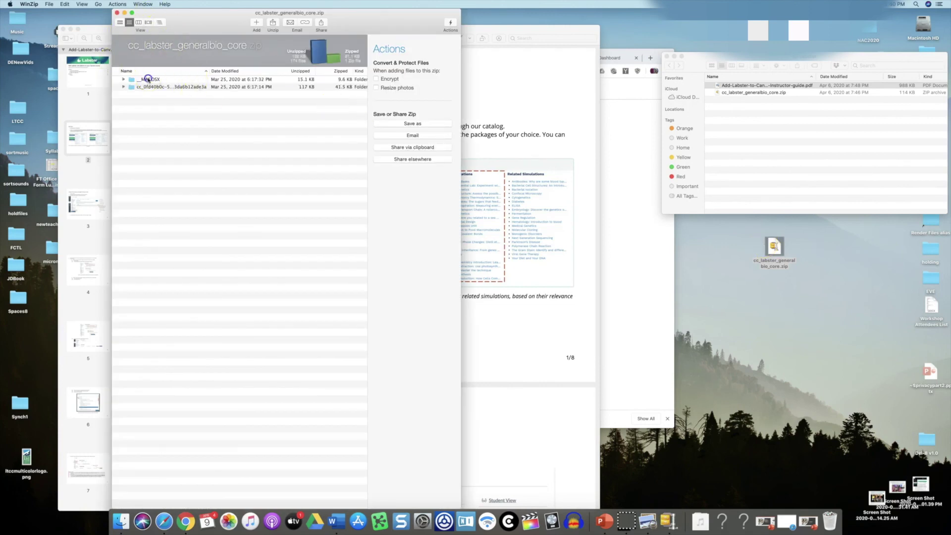
{"action": "left_click", "coordinate": [148, 78]}
{"action": "left_click", "coordinate": [117, 12]}
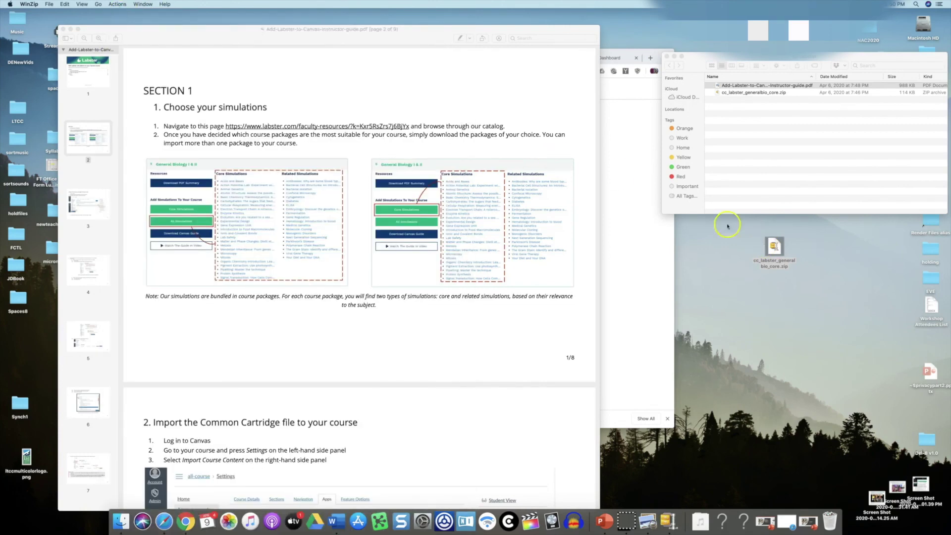
{"action": "left_click_drag", "start_coordinate": [774, 249], "coordinate": [824, 263]}
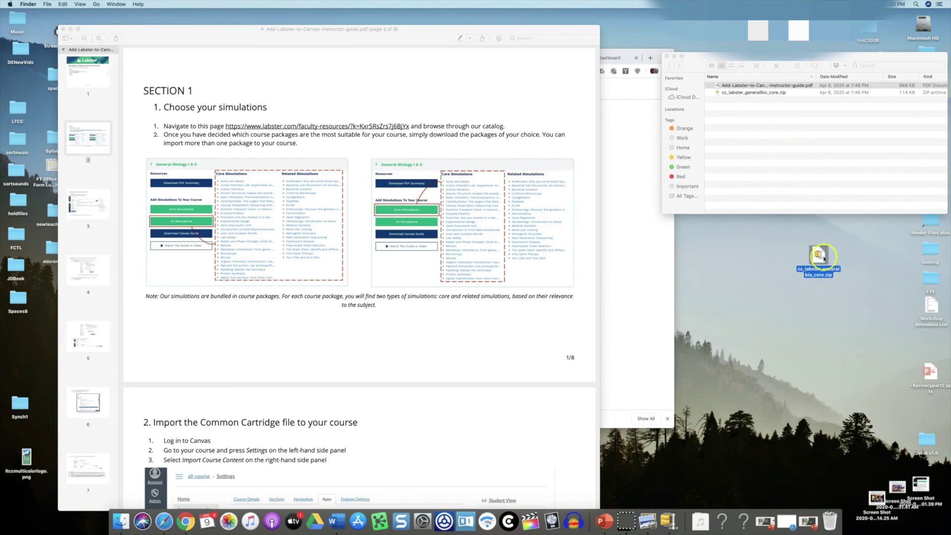
- Choose cc_labster_generalbio_core.zip as the Common Cartridge 1.x import source file
{"action": "left_click", "coordinate": [185, 520]}
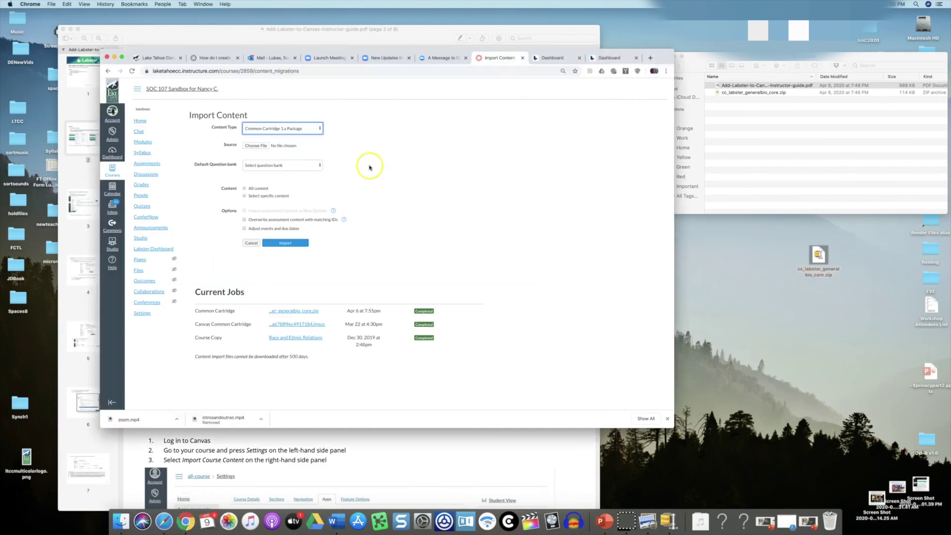
{"action": "left_click", "coordinate": [393, 160]}
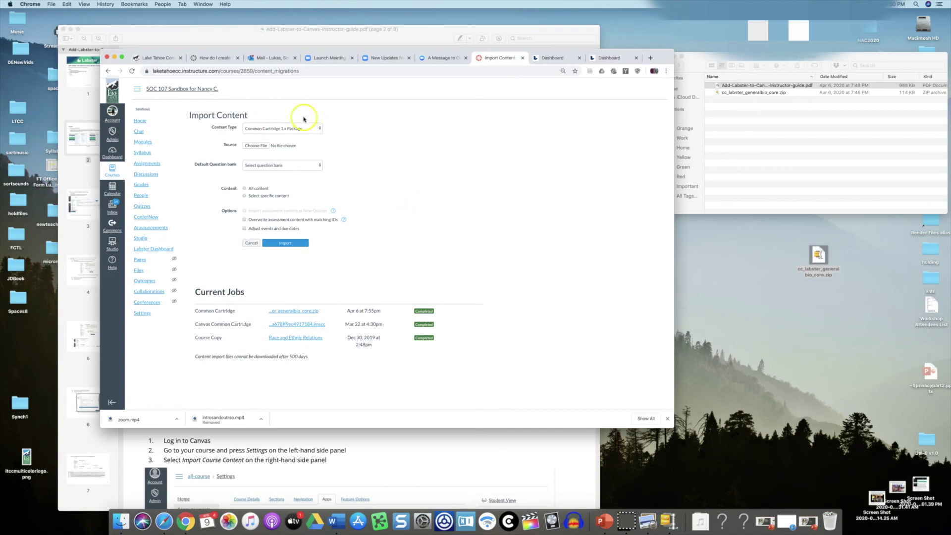
{"action": "left_click", "coordinate": [256, 145]}
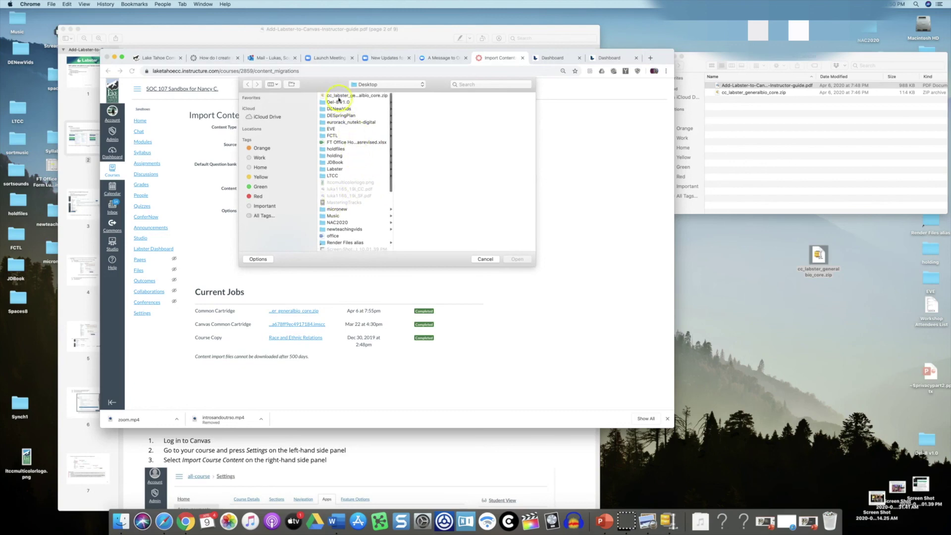
{"action": "left_click", "coordinate": [337, 96]}
{"action": "left_click", "coordinate": [344, 95]}
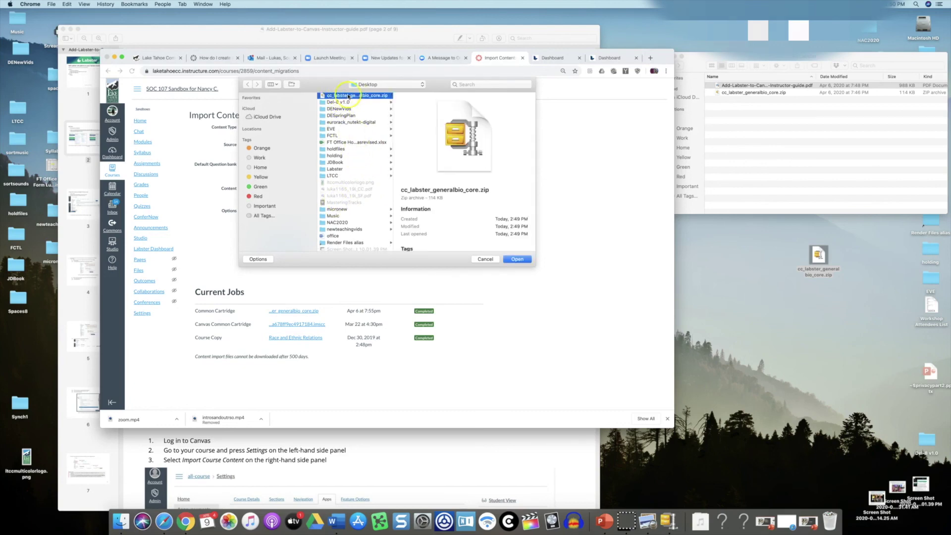
{"action": "left_click", "coordinate": [516, 259]}
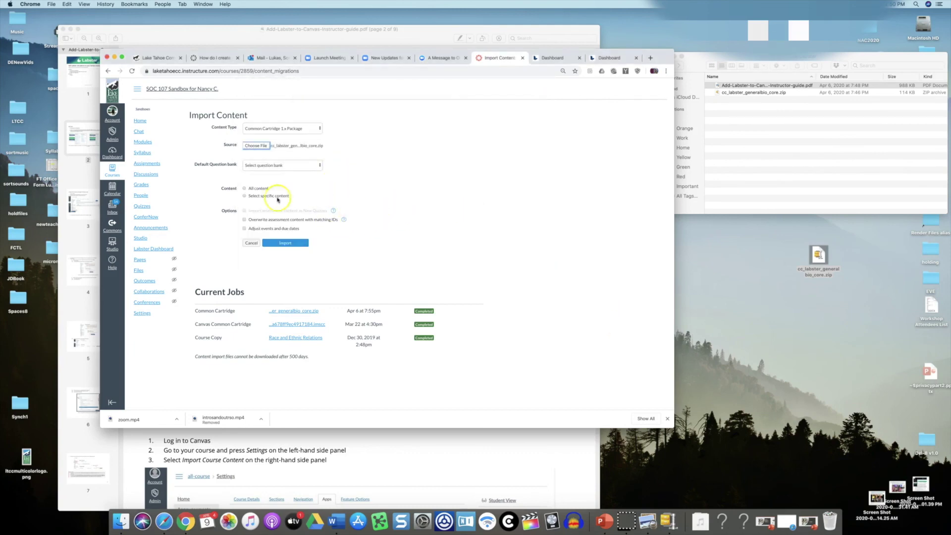
- Set the import to include all content and start it
{"action": "left_click", "coordinate": [245, 197]}
{"action": "left_click", "coordinate": [244, 191]}
{"action": "left_click", "coordinate": [285, 243]}
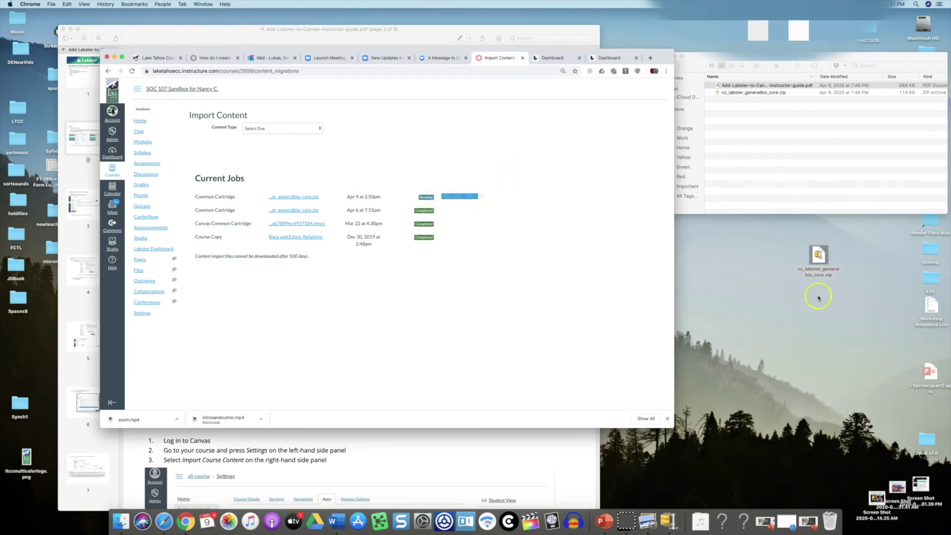
- Check the zip's file information in Finder, then close the Get Info window
{"action": "left_click", "coordinate": [818, 255]}
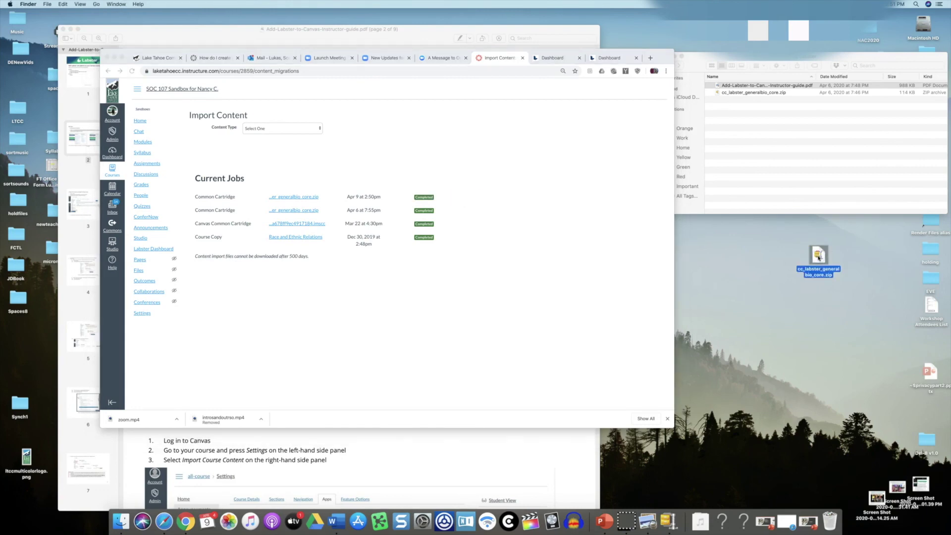
{"action": "key", "text": "super+i"}
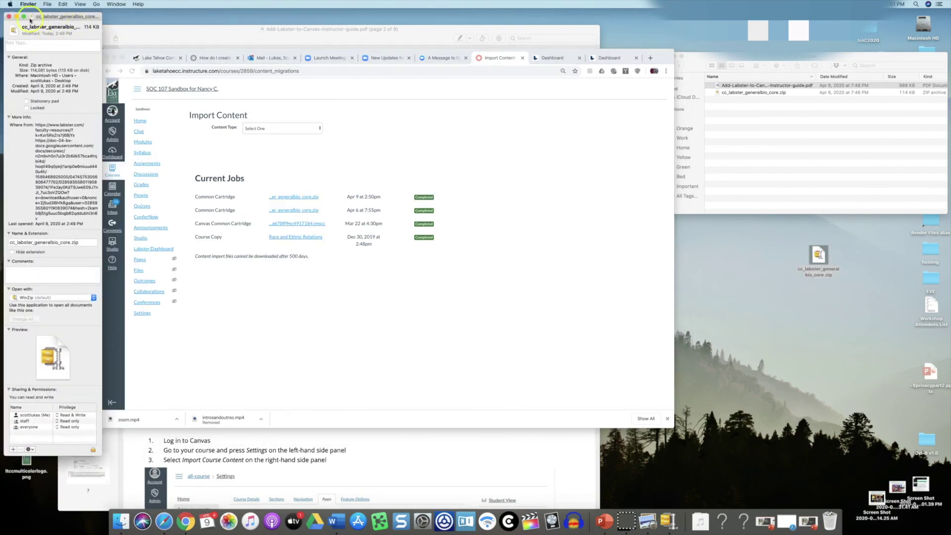
{"action": "left_click", "coordinate": [8, 16]}
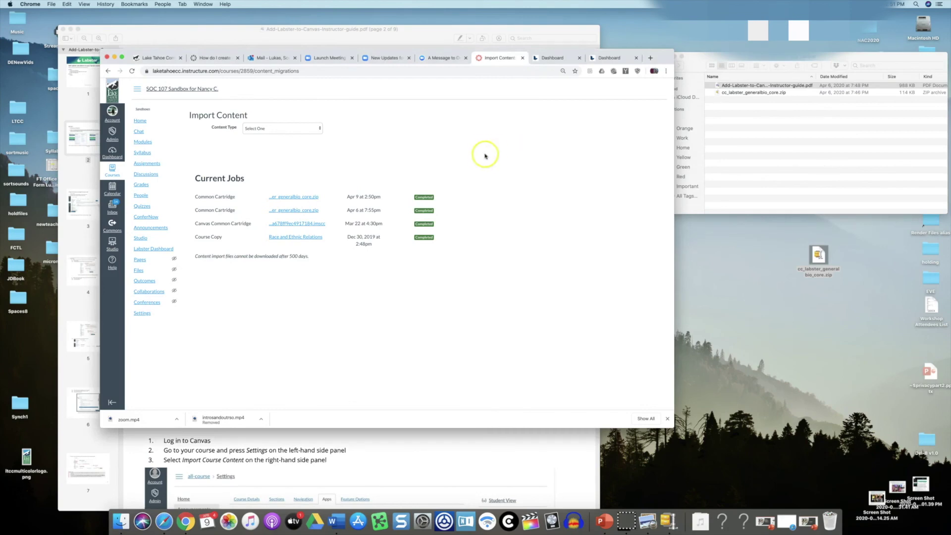
- Go from course Home to Assignments and browse the Labster simulations in the Simulations group
{"action": "left_click", "coordinate": [141, 123]}
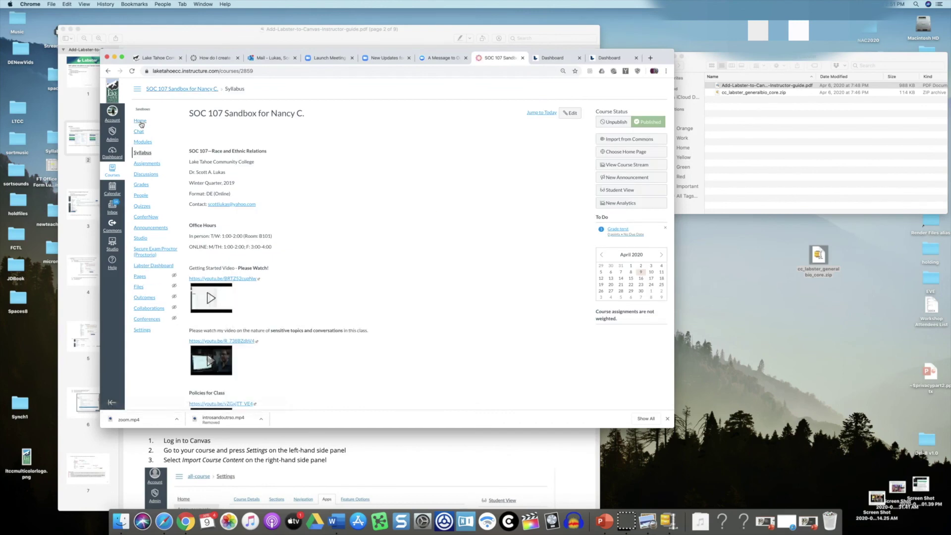
{"action": "left_click", "coordinate": [154, 187]}
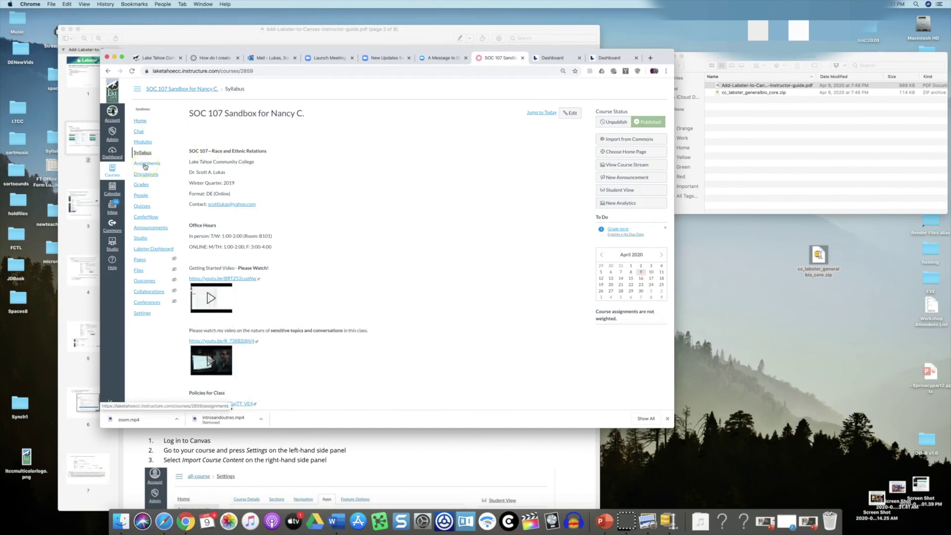
{"action": "left_click", "coordinate": [145, 165]}
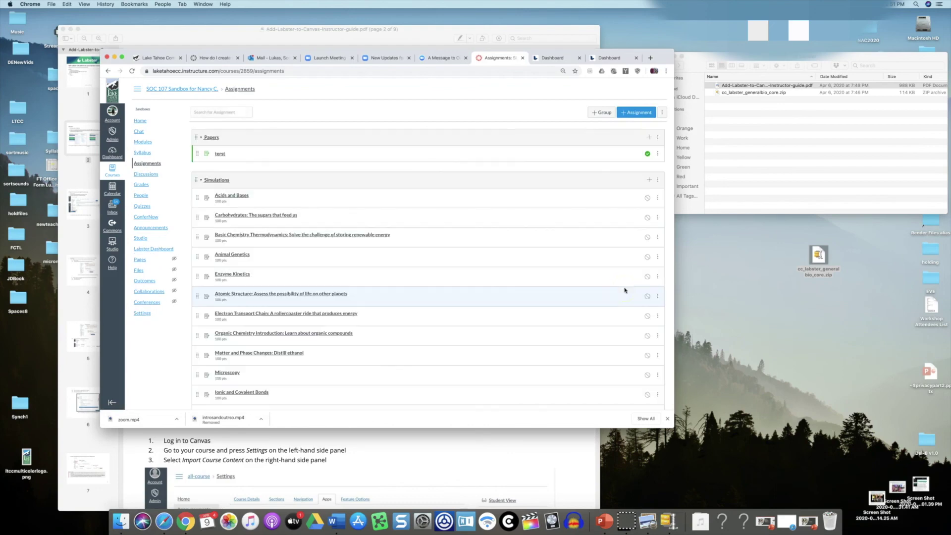
{"action": "scroll", "coordinate": [445, 348], "scroll_direction": "down", "scroll_amount": 5}
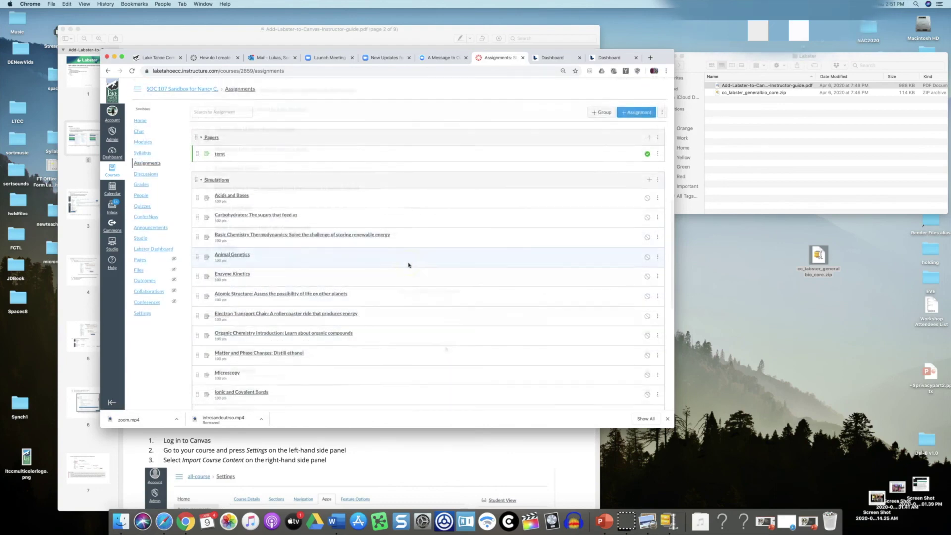
{"action": "scroll", "coordinate": [357, 240], "scroll_direction": "down", "scroll_amount": 2}
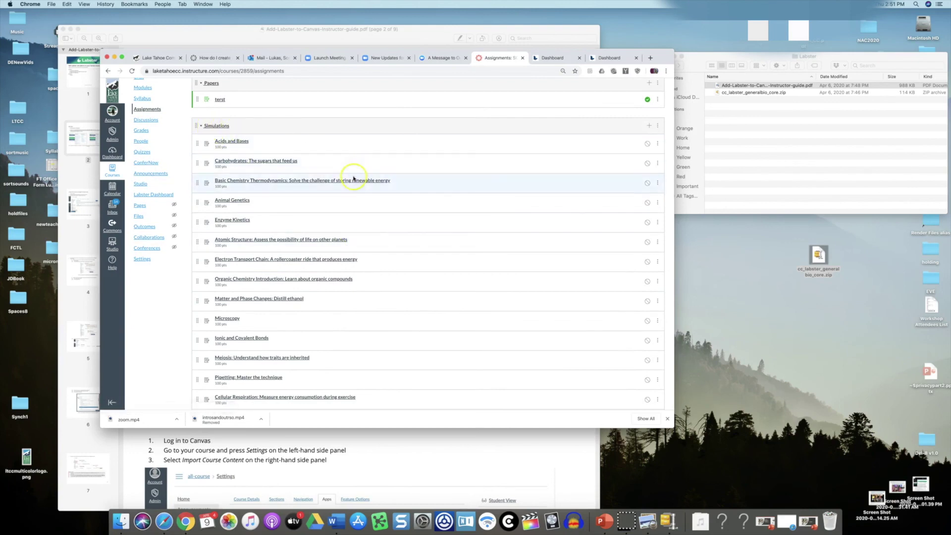
{"action": "scroll", "coordinate": [355, 179], "scroll_direction": "down", "scroll_amount": 2}
{"action": "scroll", "coordinate": [352, 180], "scroll_direction": "down", "scroll_amount": 6}
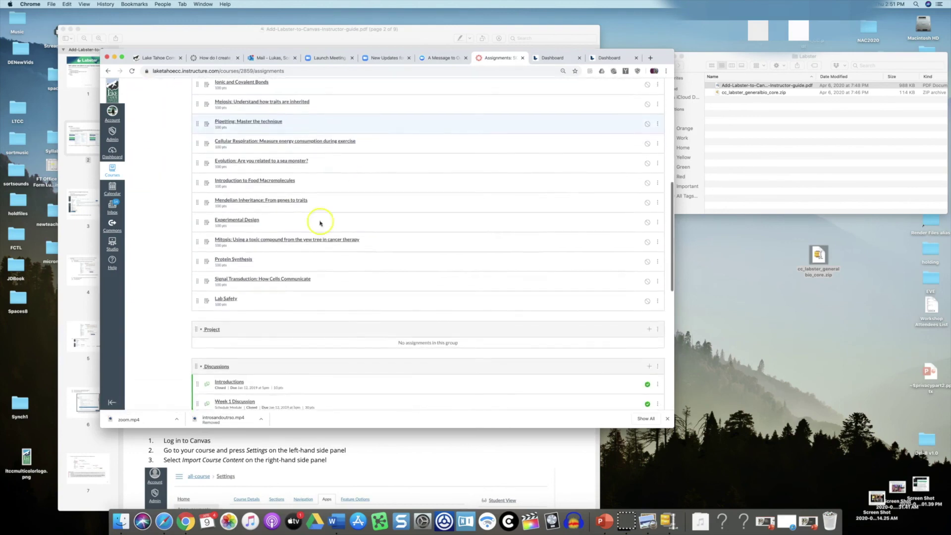
{"action": "scroll", "coordinate": [255, 284], "scroll_direction": "up", "scroll_amount": 4}
{"action": "scroll", "coordinate": [255, 286], "scroll_direction": "up", "scroll_amount": 5}
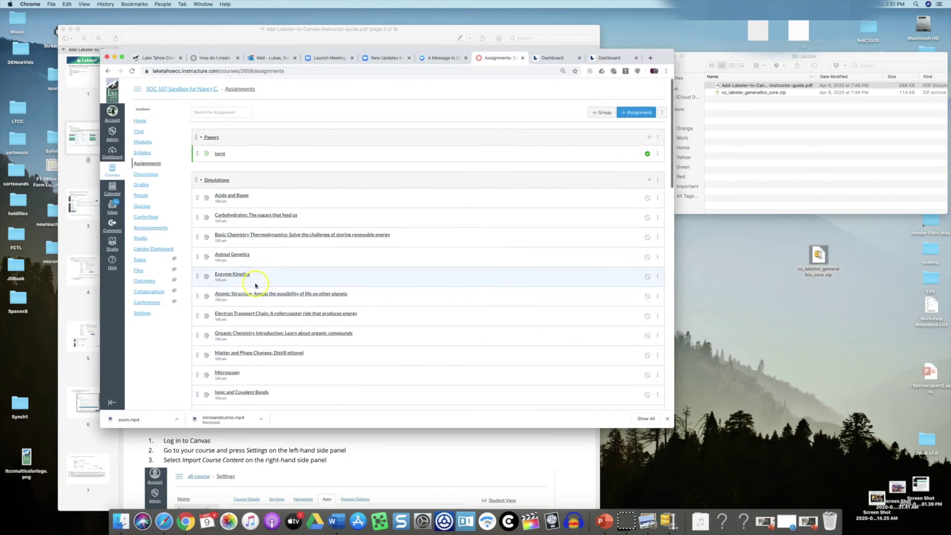
- Open the Acids and Bases assignment and review its learning objectives and load button
{"action": "left_click", "coordinate": [233, 195]}
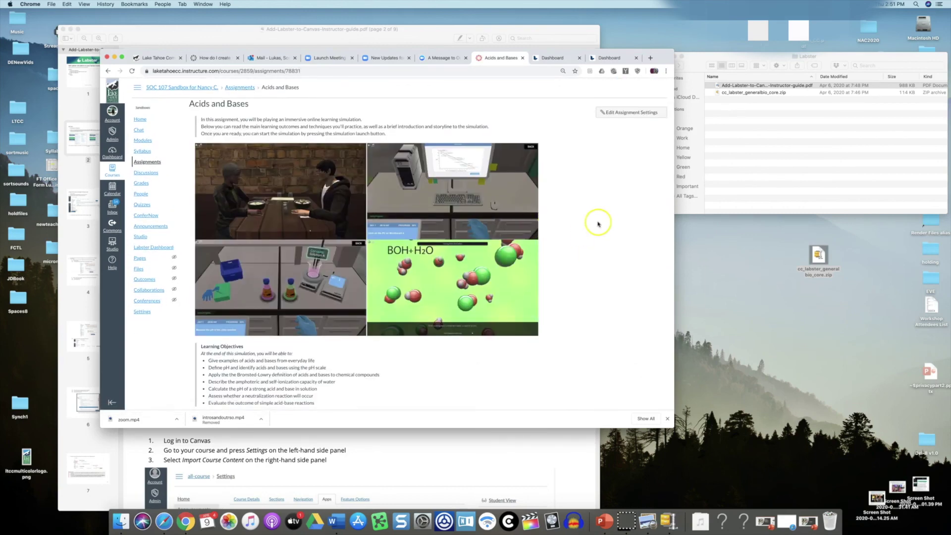
{"action": "scroll", "coordinate": [598, 223], "scroll_direction": "down", "scroll_amount": 2}
{"action": "scroll", "coordinate": [597, 230], "scroll_direction": "up", "scroll_amount": 2}
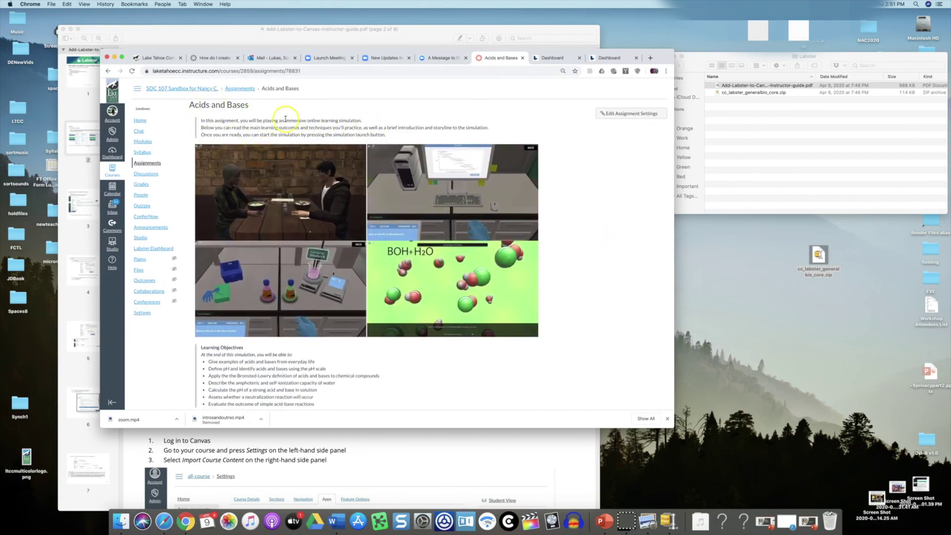
{"action": "scroll", "coordinate": [324, 159], "scroll_direction": "down", "scroll_amount": 3}
{"action": "scroll", "coordinate": [321, 324], "scroll_direction": "down", "scroll_amount": 6}
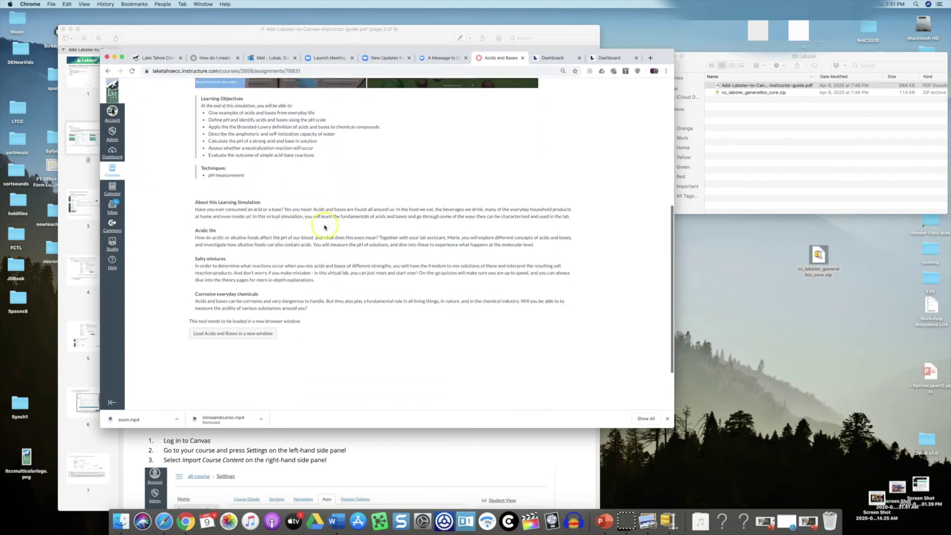
- Open the Acids and Bases edit form and select its Labster External Tool URL
{"action": "scroll", "coordinate": [328, 218], "scroll_direction": "down", "scroll_amount": 1}
{"action": "scroll", "coordinate": [344, 227], "scroll_direction": "up", "scroll_amount": 6}
{"action": "scroll", "coordinate": [412, 202], "scroll_direction": "up", "scroll_amount": 4}
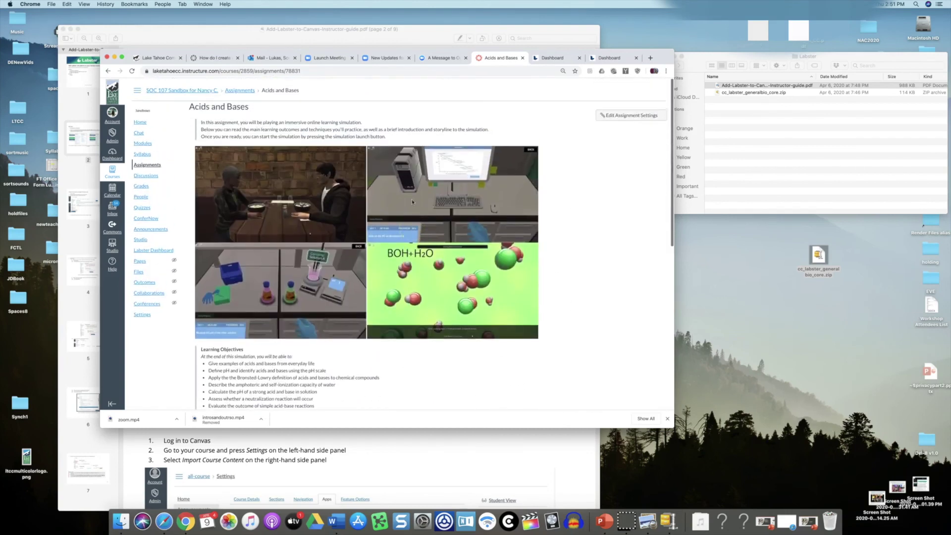
{"action": "left_click", "coordinate": [608, 115]}
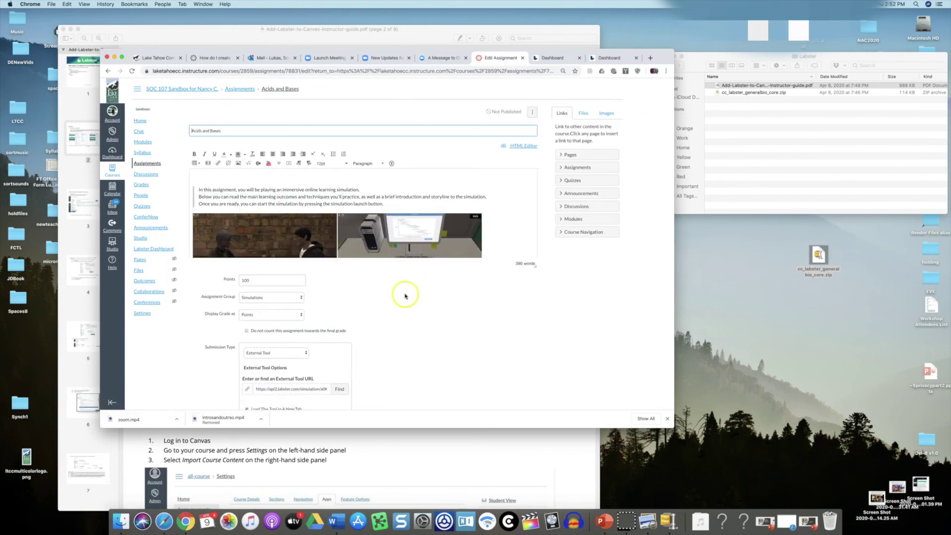
{"action": "scroll", "coordinate": [406, 287], "scroll_direction": "down", "scroll_amount": 5}
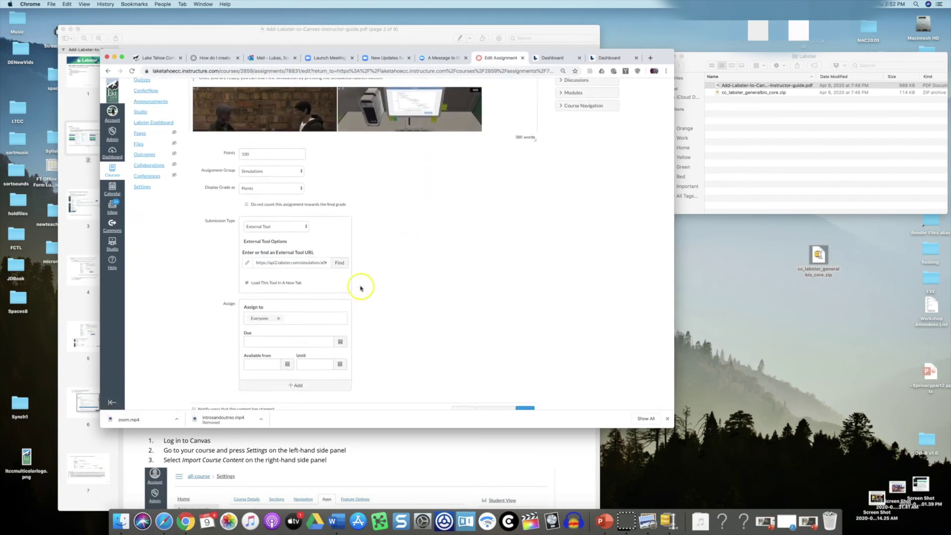
{"action": "scroll", "coordinate": [360, 284], "scroll_direction": "down", "scroll_amount": 1}
{"action": "triple_click", "coordinate": [295, 236]}
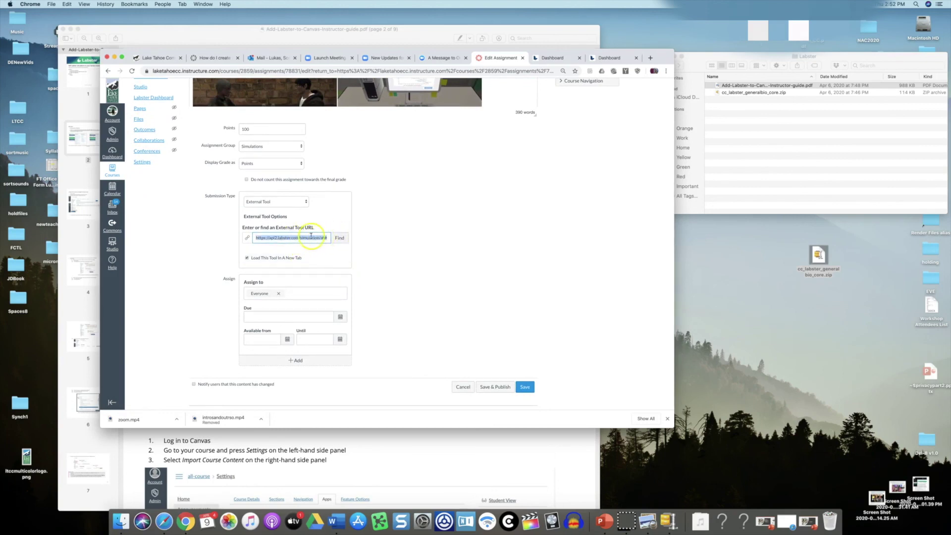
- Check the assignment group list, keeping Simulations as the group
{"action": "scroll", "coordinate": [385, 241], "scroll_direction": "up", "scroll_amount": 1}
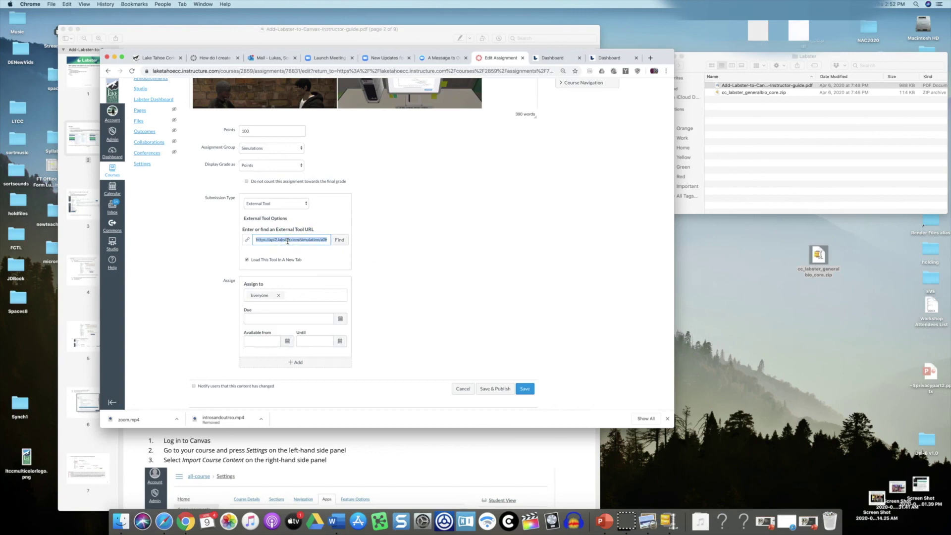
{"action": "scroll", "coordinate": [288, 241], "scroll_direction": "up", "scroll_amount": 5}
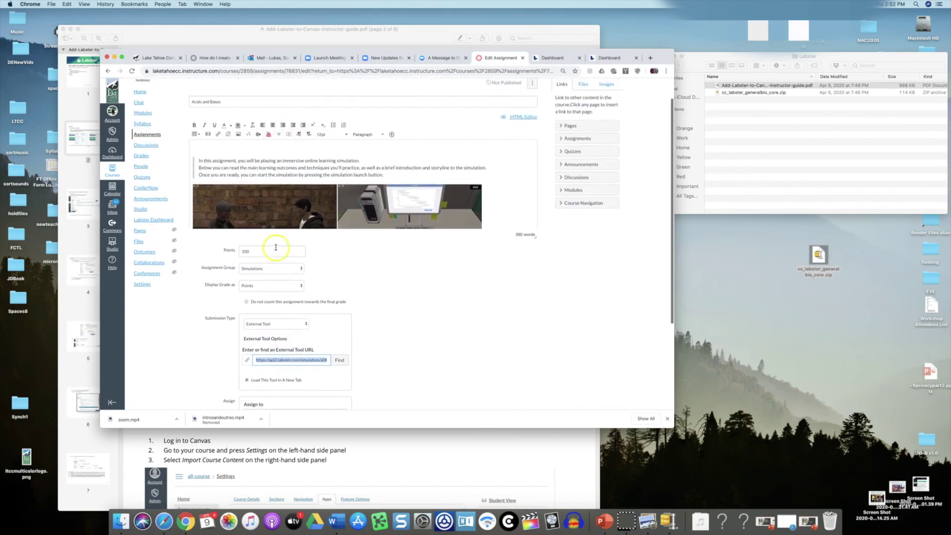
{"action": "left_click", "coordinate": [279, 269]}
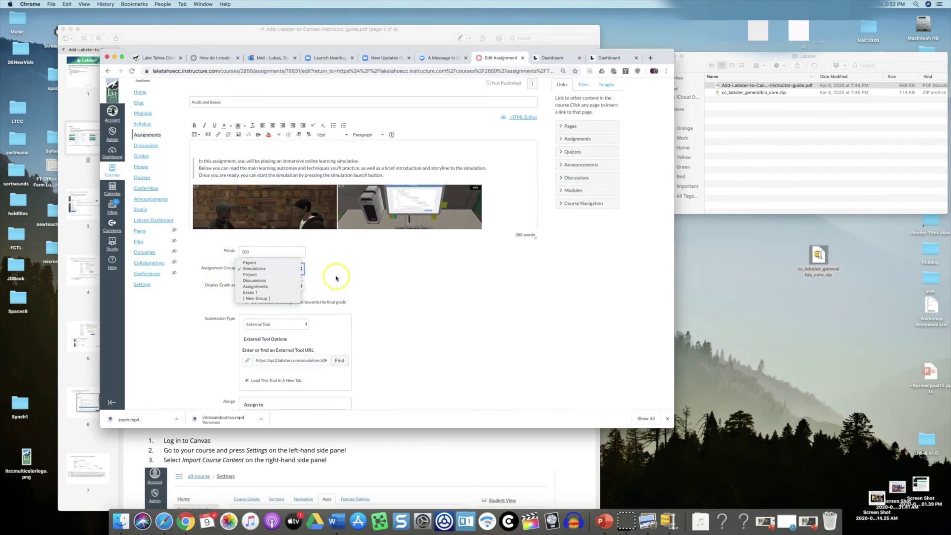
{"action": "left_click", "coordinate": [381, 277]}
{"action": "scroll", "coordinate": [381, 278], "scroll_direction": "down", "scroll_amount": 3}
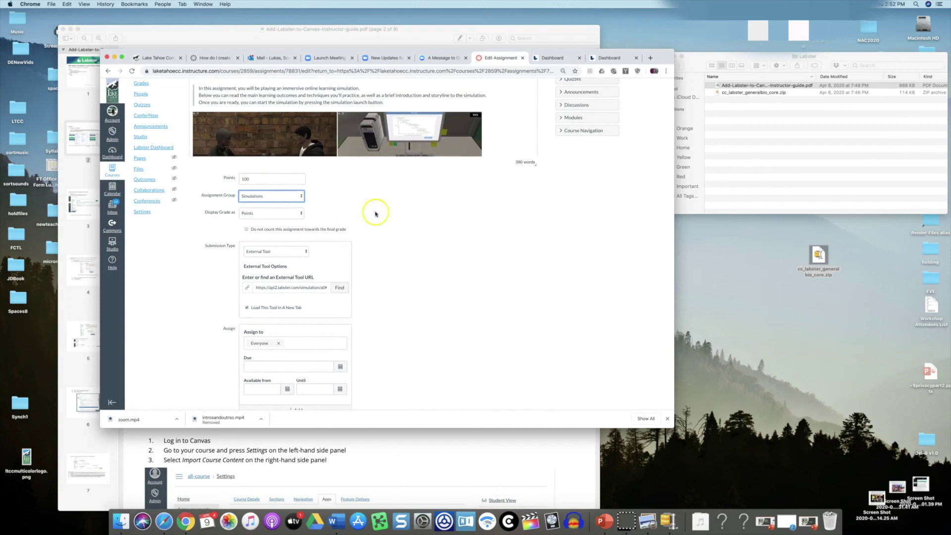
{"action": "scroll", "coordinate": [475, 282], "scroll_direction": "up", "scroll_amount": 4}
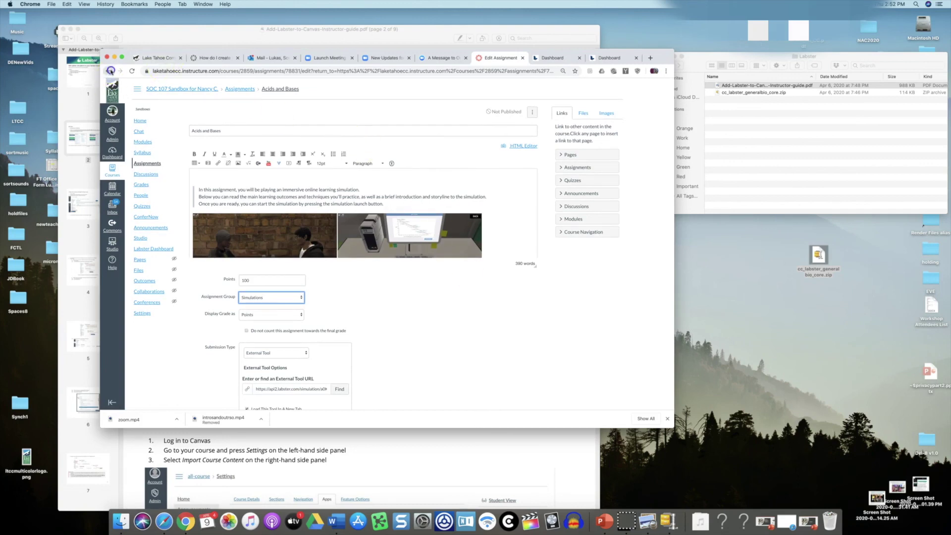
- Launch Acids and Bases in a new window from the saved game and enlarge the browser
{"action": "left_click", "coordinate": [110, 71]}
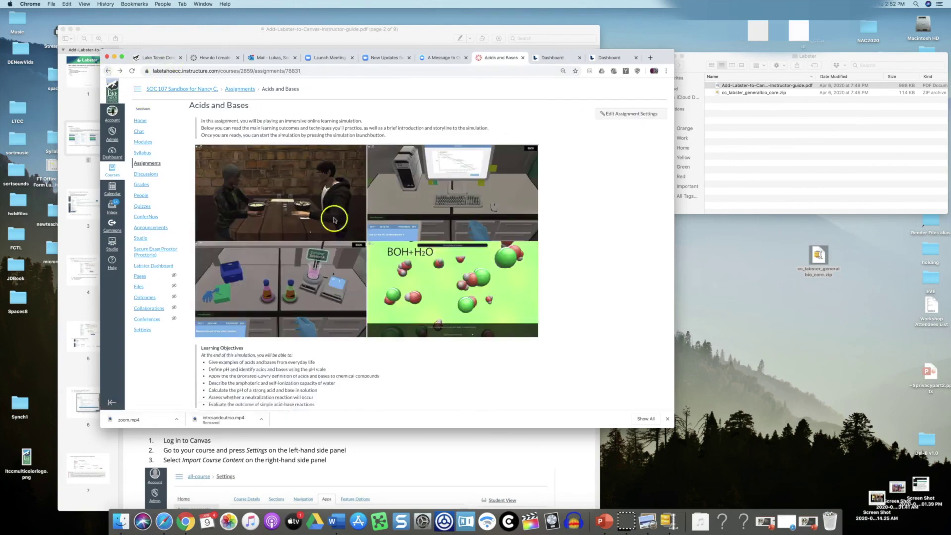
{"action": "scroll", "coordinate": [454, 285], "scroll_direction": "down", "scroll_amount": 5}
{"action": "scroll", "coordinate": [459, 289], "scroll_direction": "down", "scroll_amount": 5}
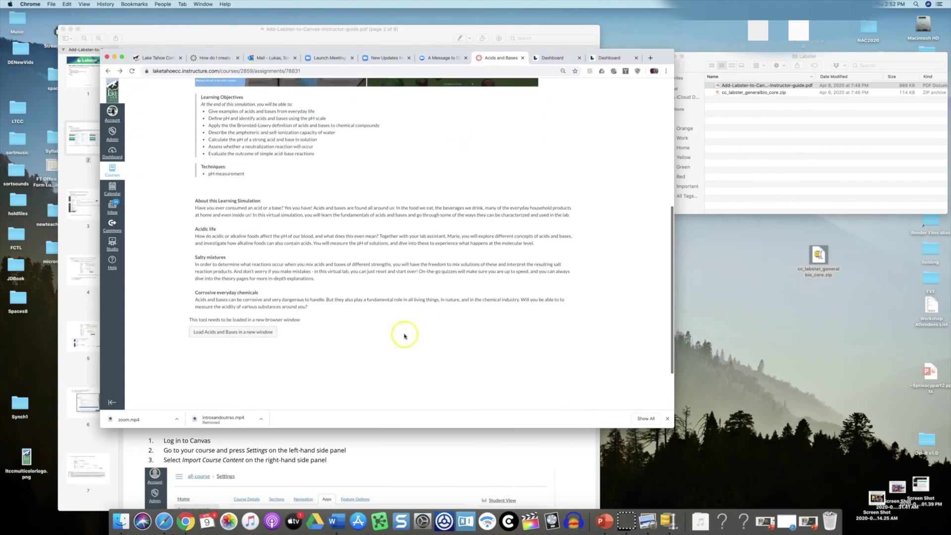
{"action": "left_click", "coordinate": [263, 334]}
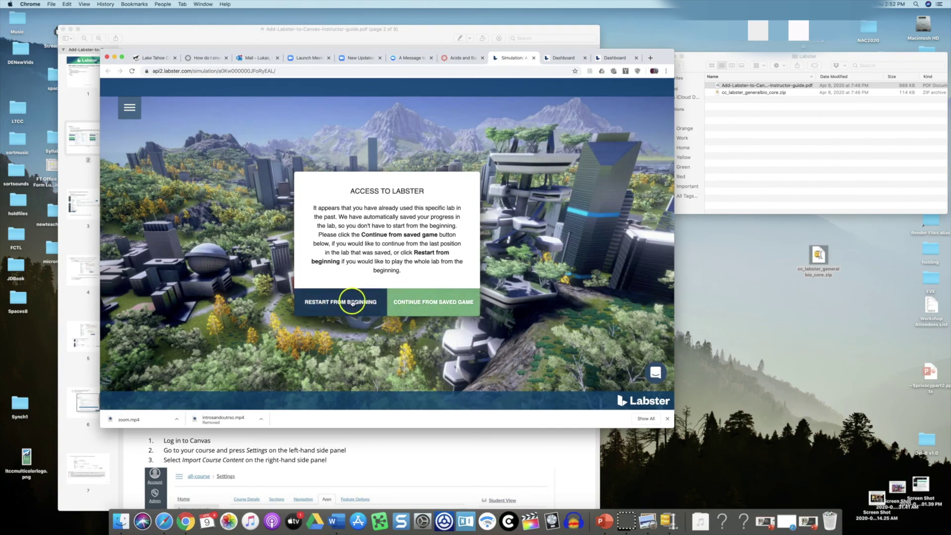
{"action": "left_click", "coordinate": [432, 302]}
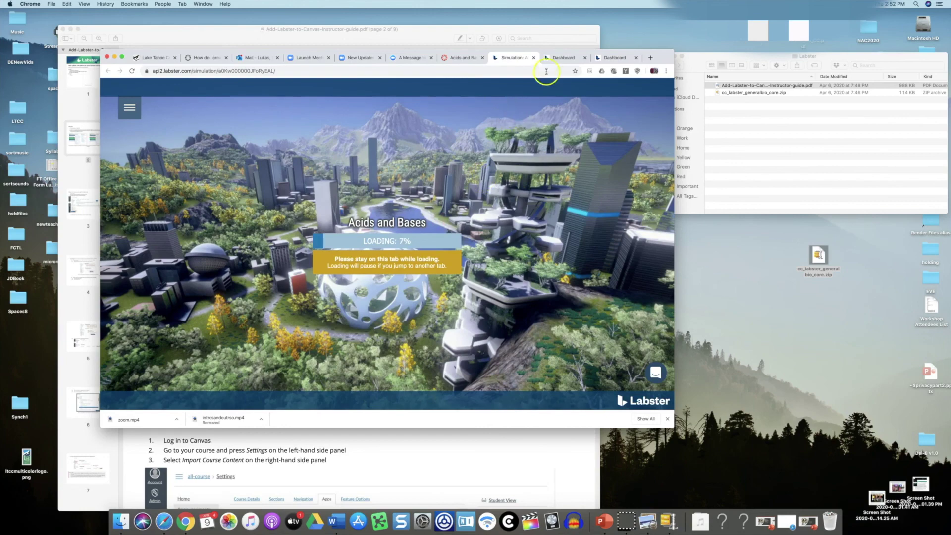
{"action": "left_click_drag", "start_coordinate": [663, 50], "coordinate": [589, 10]}
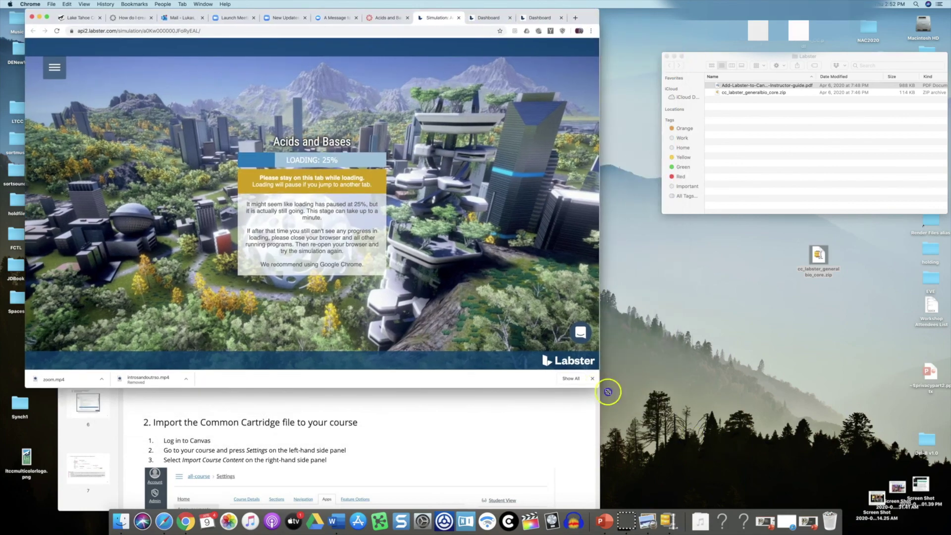
{"action": "left_click_drag", "start_coordinate": [600, 389], "coordinate": [900, 508]}
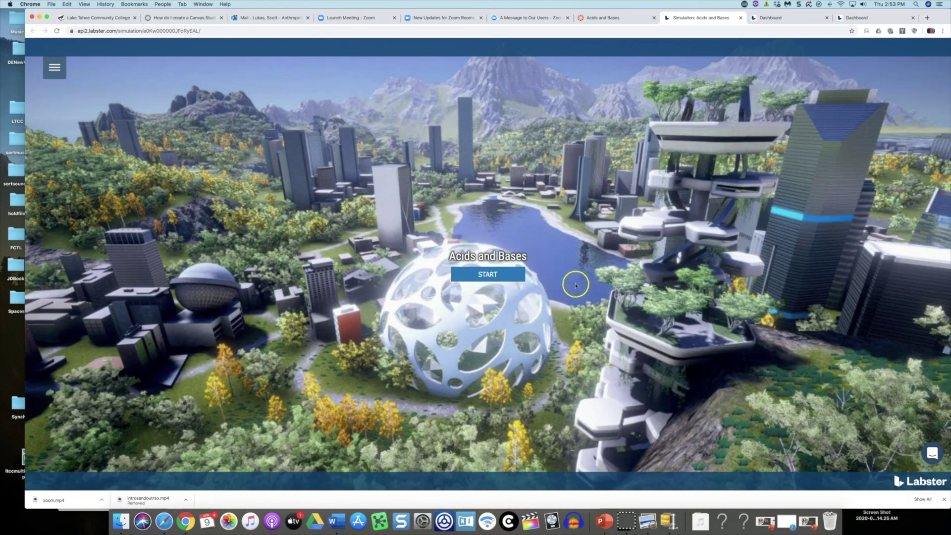
- Start the simulation, browse the LabPad's MEDIA, MISSION and THEORY tabs, and answer 'a) Yes, let's go'
{"action": "left_click", "coordinate": [474, 275]}
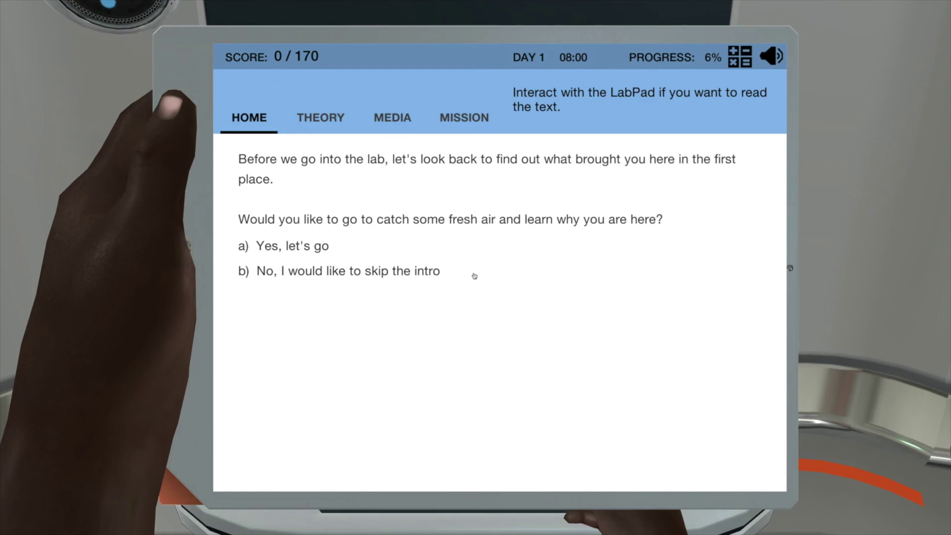
{"action": "key", "text": "XF86AudioRaiseVolume"}
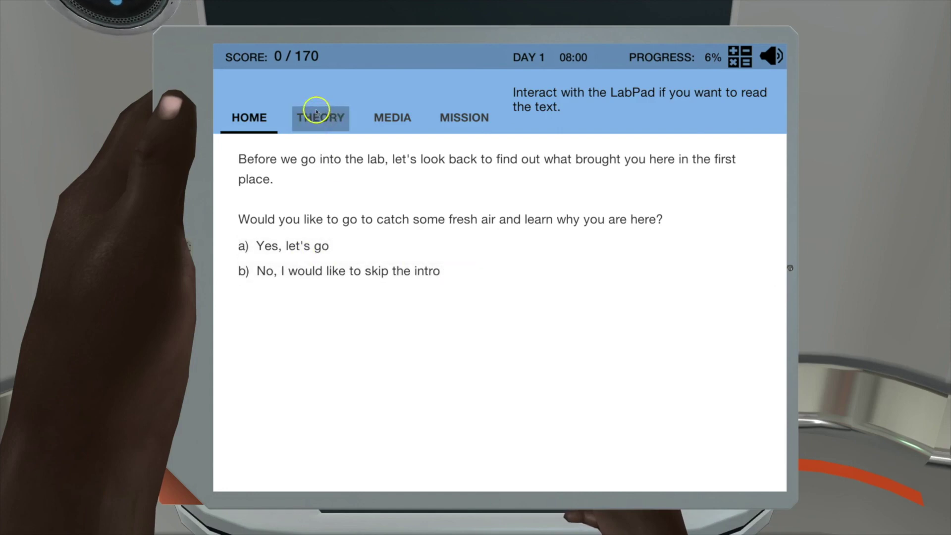
{"action": "left_click", "coordinate": [398, 118]}
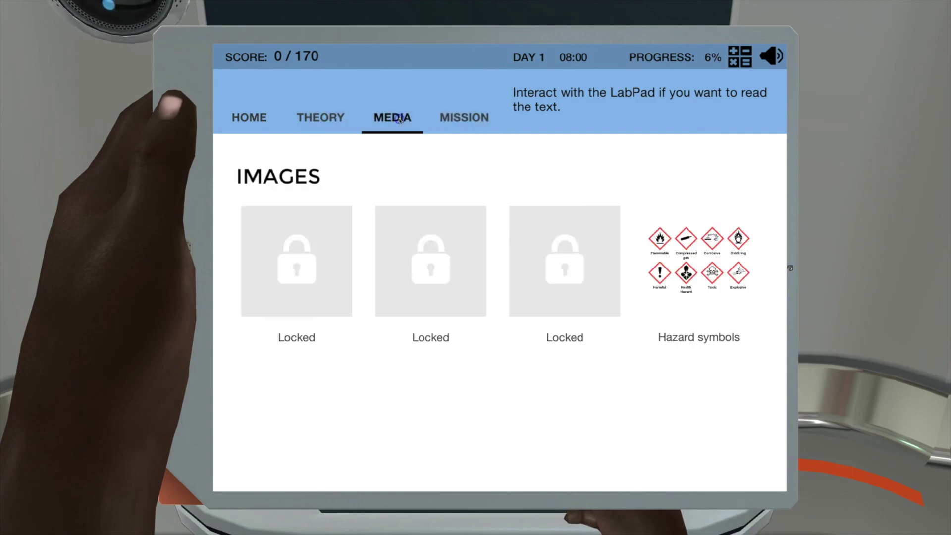
{"action": "left_click", "coordinate": [463, 118]}
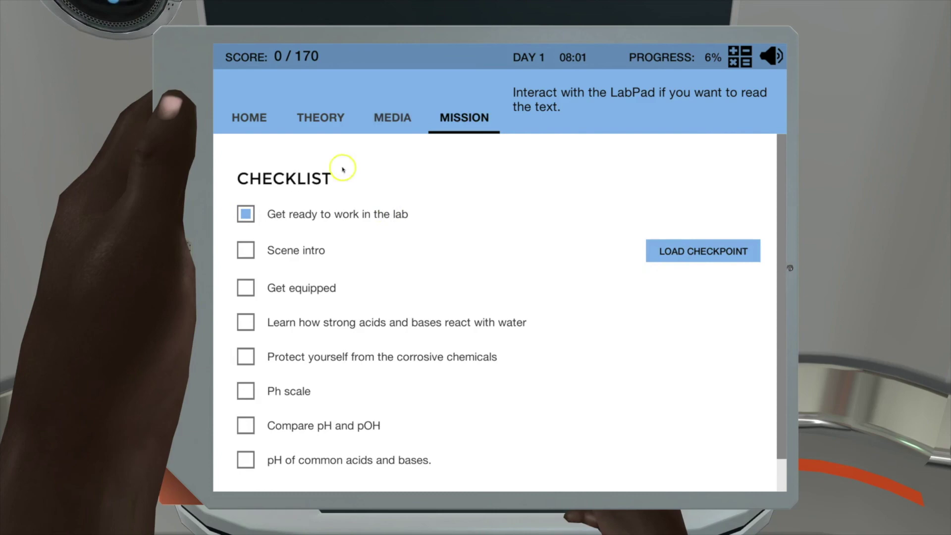
{"action": "left_click", "coordinate": [392, 115]}
{"action": "left_click", "coordinate": [320, 118]}
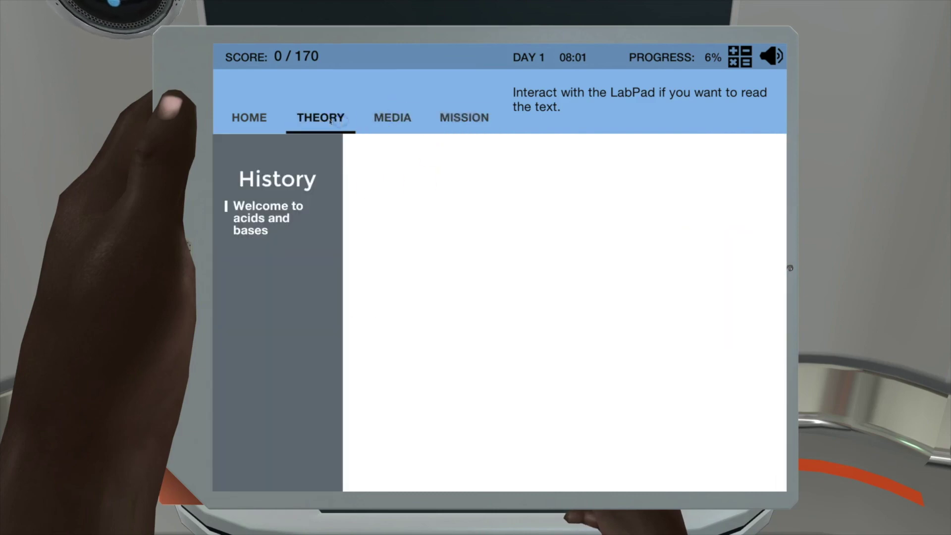
{"action": "left_click", "coordinate": [257, 121]}
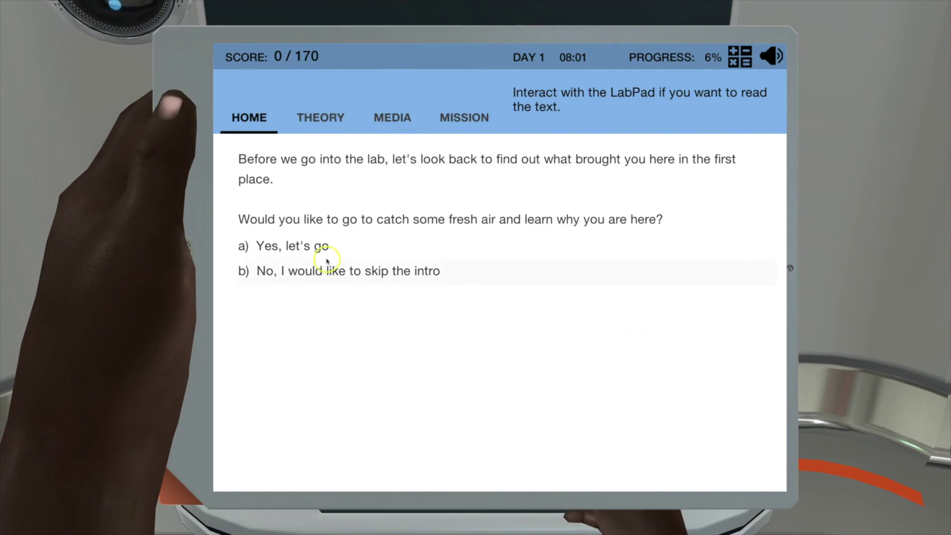
{"action": "left_click", "coordinate": [294, 246]}
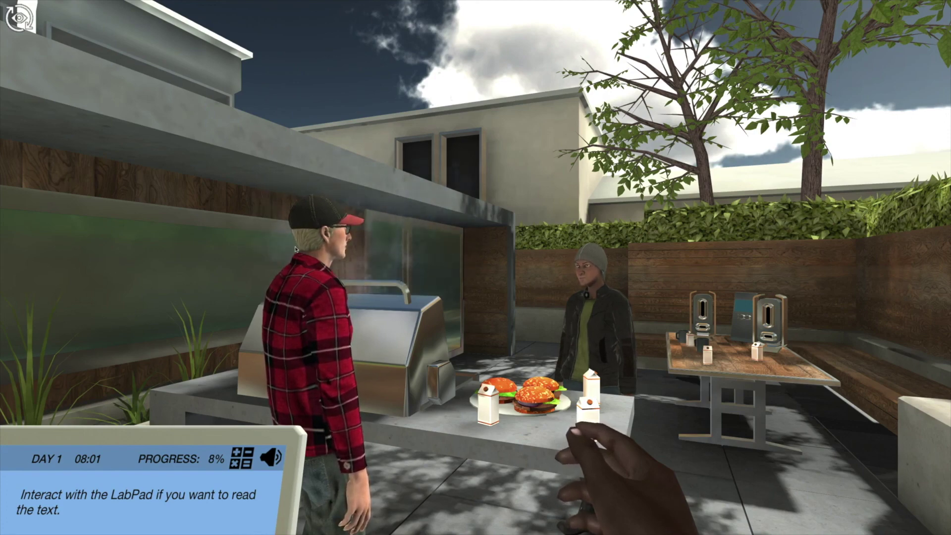
- Look around the barbecue courtyard and talk to the woman in the grey beanie
{"action": "left_click_drag", "start_coordinate": [225, 449], "coordinate": [569, 452]}
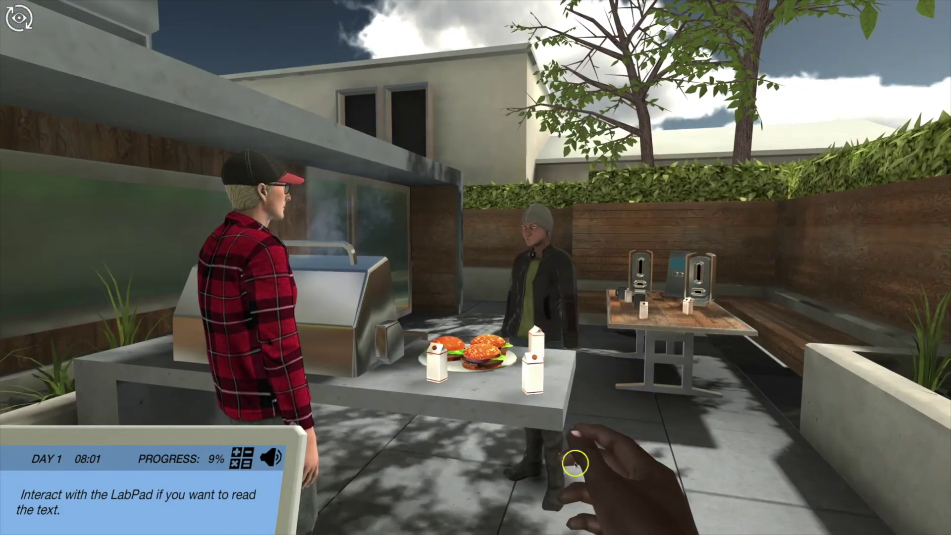
{"action": "left_click", "coordinate": [548, 282]}
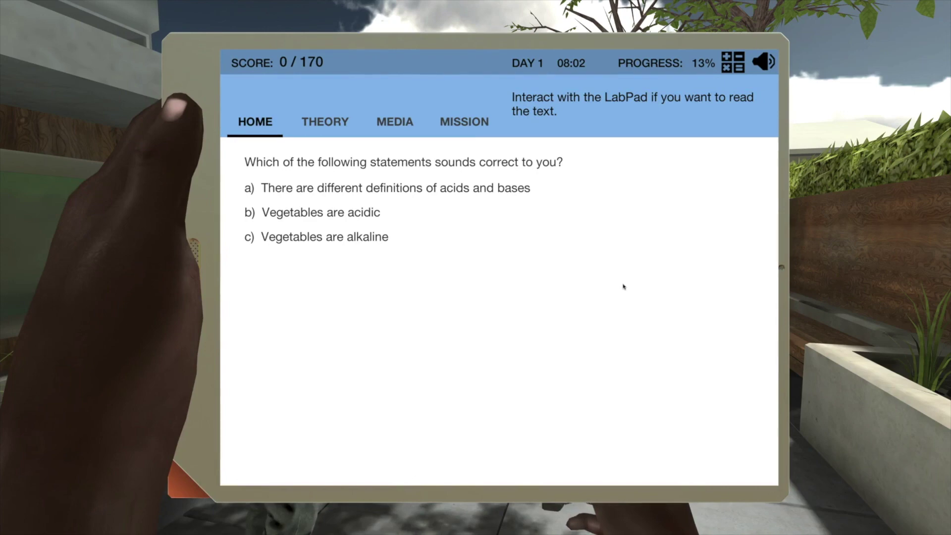
- Answer 'c) Vegetables are alkaline' on the LabPad question
{"action": "left_click", "coordinate": [363, 237]}
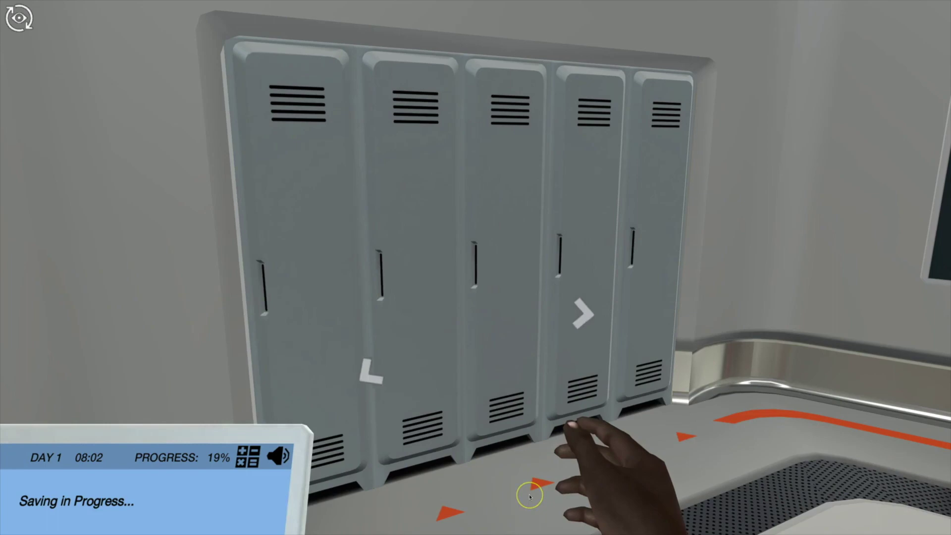
- Try the holo-table water-molecule game, then leave full screen to the resume page
{"action": "left_click", "coordinate": [599, 315]}
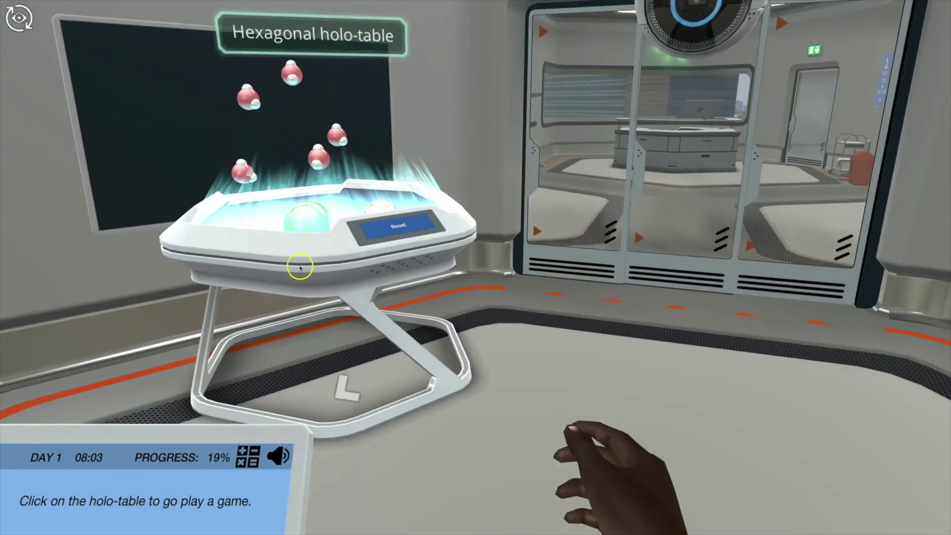
{"action": "left_click", "coordinate": [274, 213]}
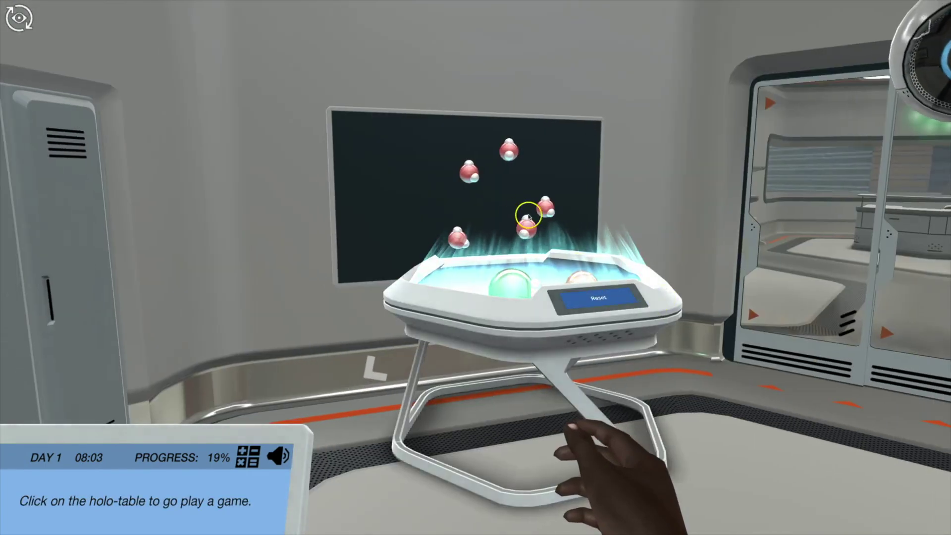
{"action": "left_click", "coordinate": [500, 189]}
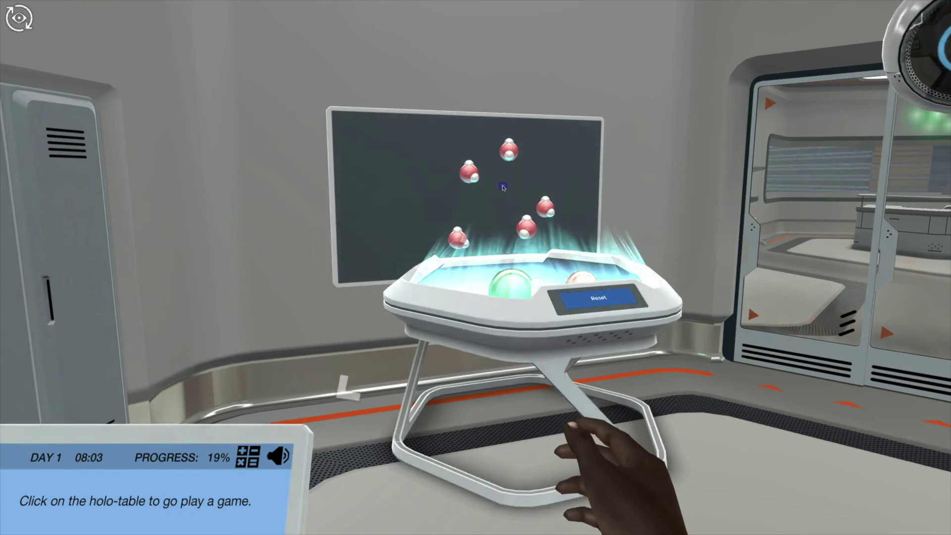
{"action": "left_click", "coordinate": [600, 303]}
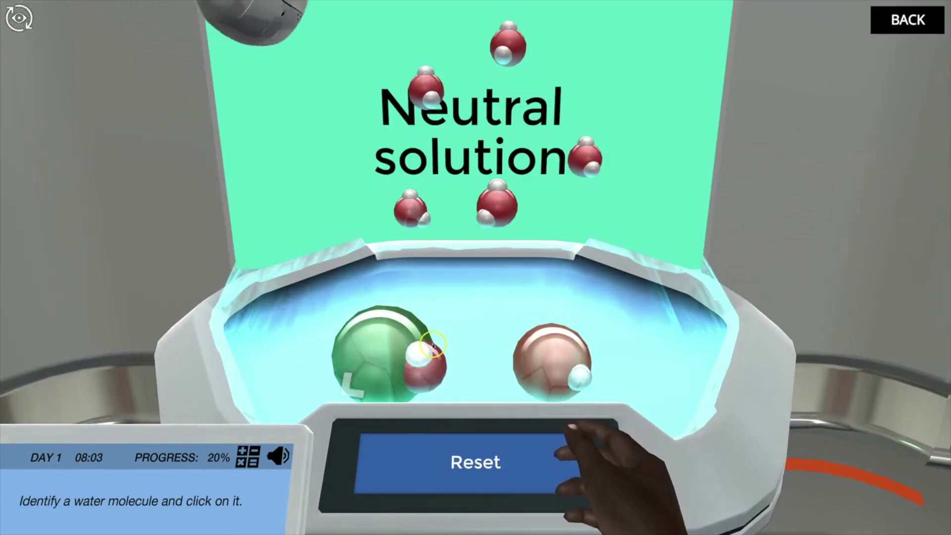
{"action": "left_click", "coordinate": [426, 347]}
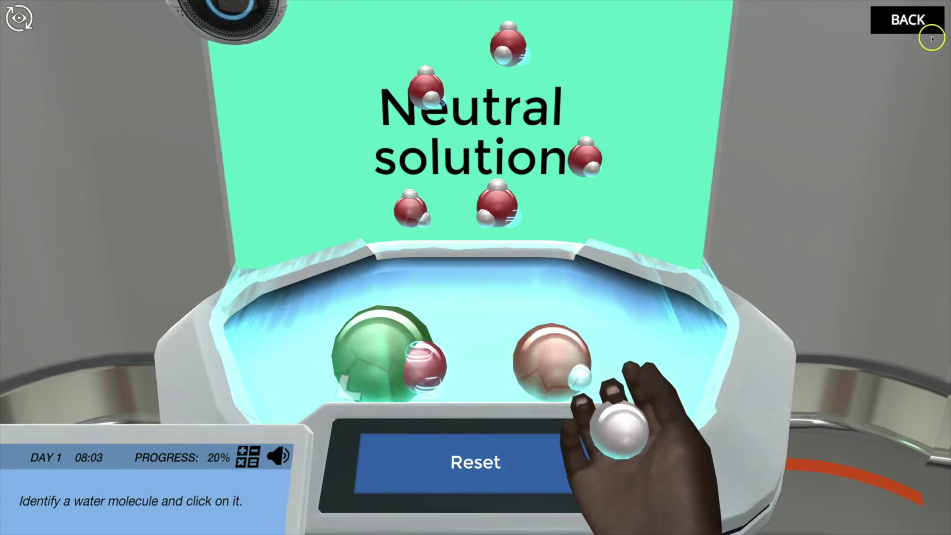
{"action": "left_click", "coordinate": [921, 22]}
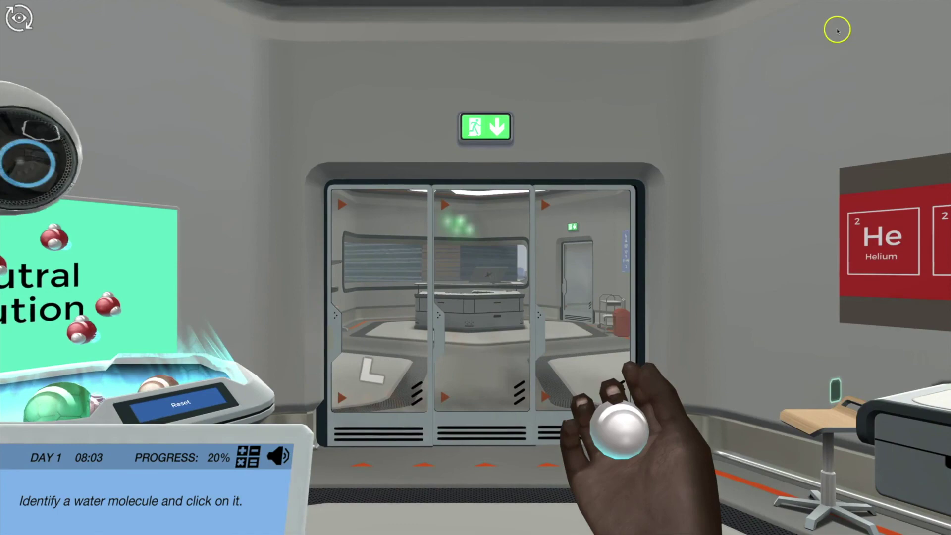
{"action": "key", "text": "Escape"}
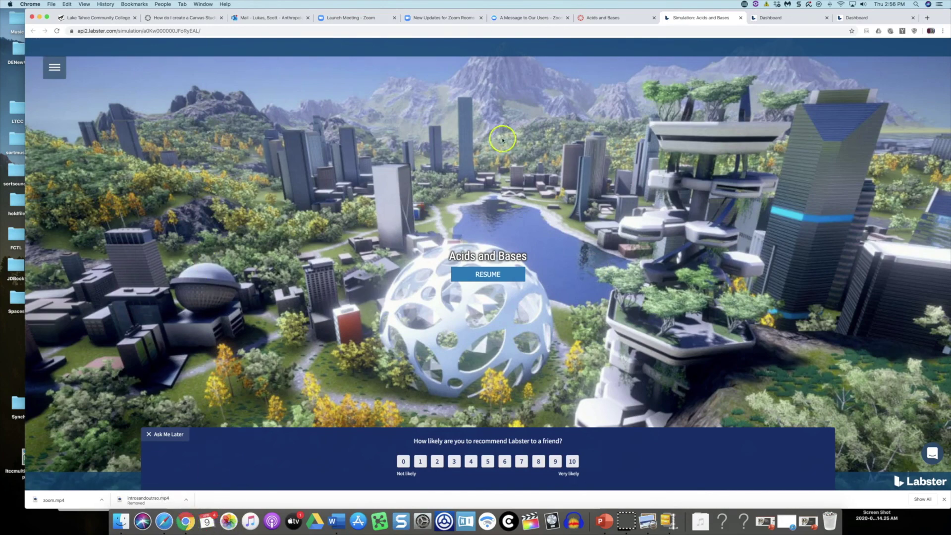
- Return to the Acids and Bases assignment tab, then go to the SOC 107 Sandbox course Home syllabus
{"action": "left_click", "coordinate": [615, 19]}
{"action": "scroll", "coordinate": [558, 236], "scroll_direction": "up", "scroll_amount": 3}
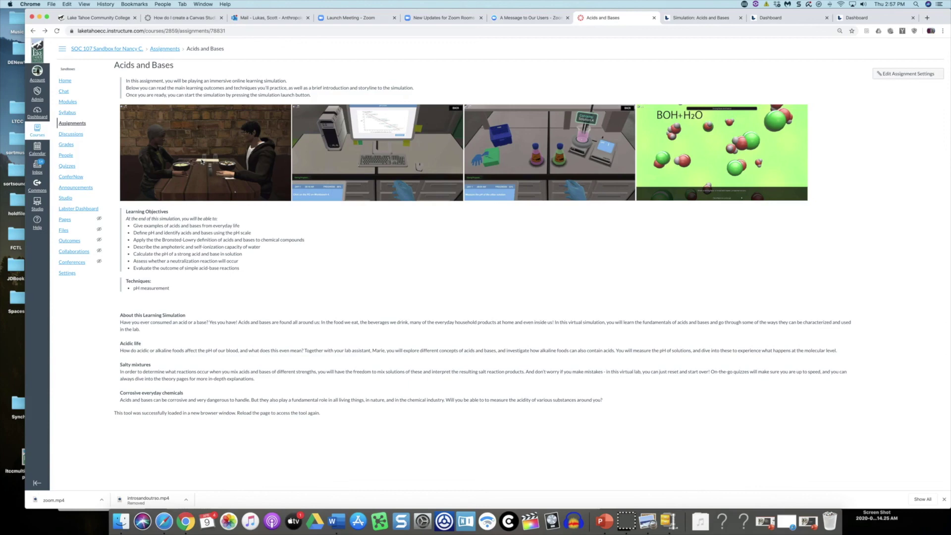
{"action": "left_click", "coordinate": [64, 82]}
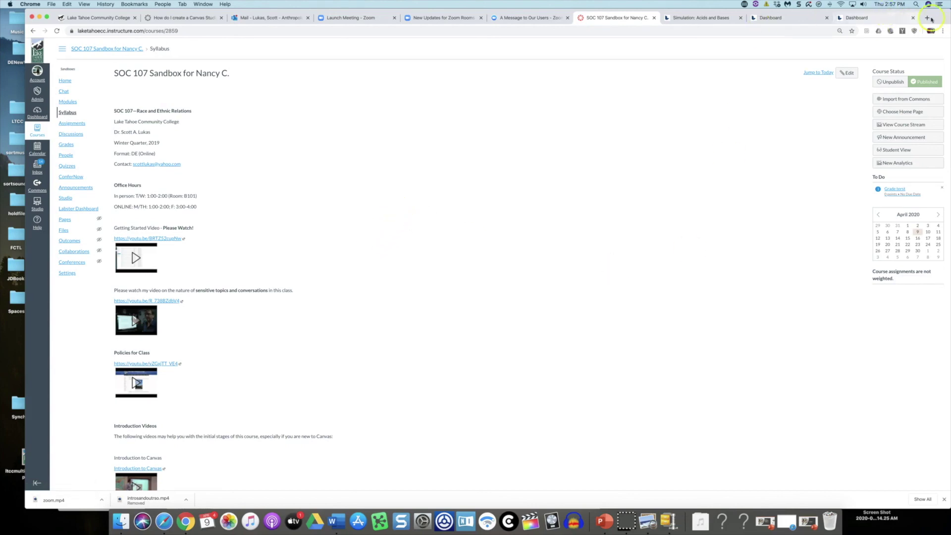
- Reveal the desktop and open Add-Labster-to-Canvas-instructor-guide.pdf in Preview
{"action": "key", "text": "F11"}
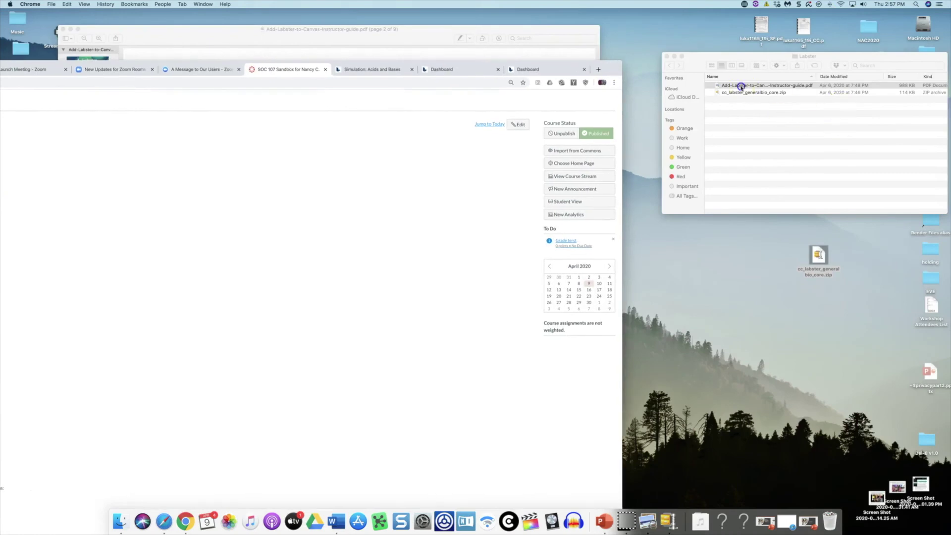
{"action": "left_click", "coordinate": [741, 86]}
{"action": "double_click", "coordinate": [716, 86]}
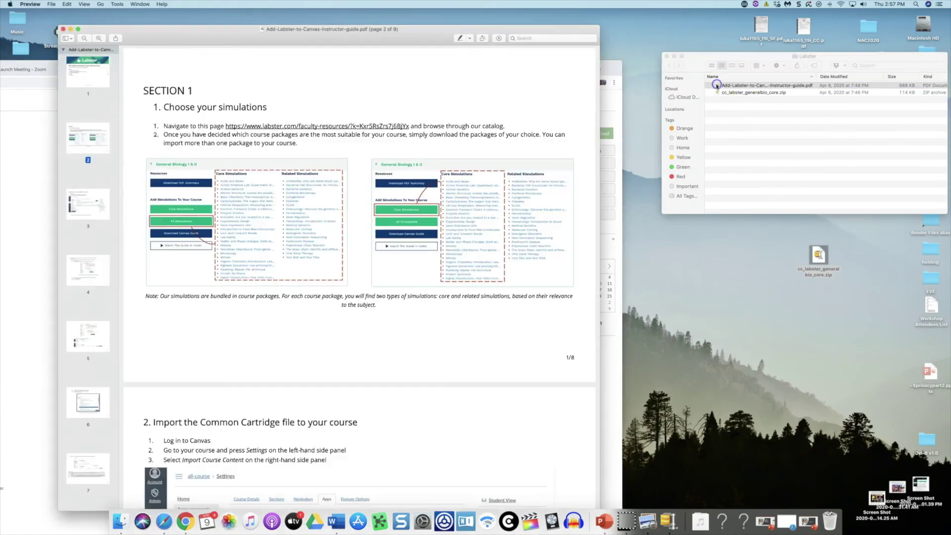
- Reposition the guide, scroll to page 2 'Choose your simulations', and bring Canvas forward
{"action": "left_click_drag", "start_coordinate": [369, 38], "coordinate": [542, 21]}
{"action": "scroll", "coordinate": [509, 89], "scroll_direction": "up", "scroll_amount": 10}
{"action": "scroll", "coordinate": [516, 89], "scroll_direction": "down", "scroll_amount": 8}
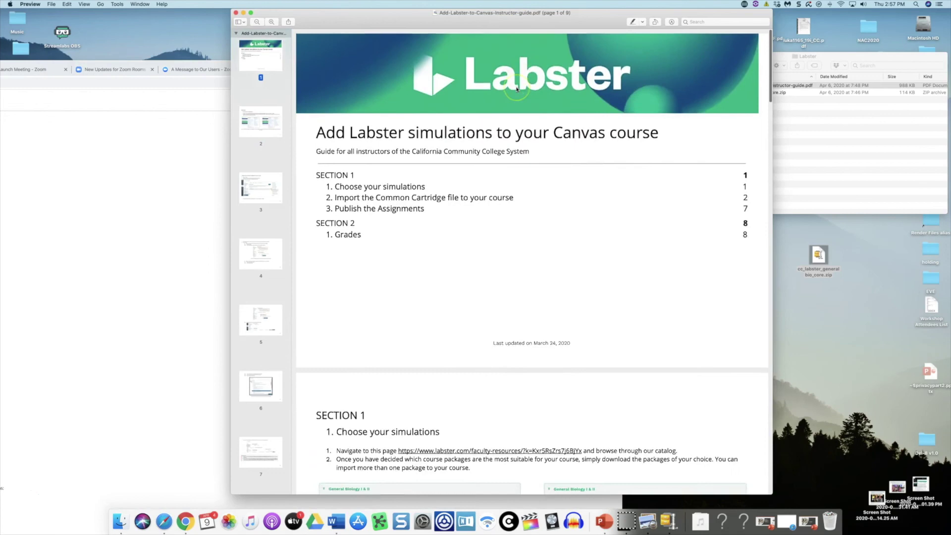
{"action": "scroll", "coordinate": [517, 90], "scroll_direction": "down", "scroll_amount": 2}
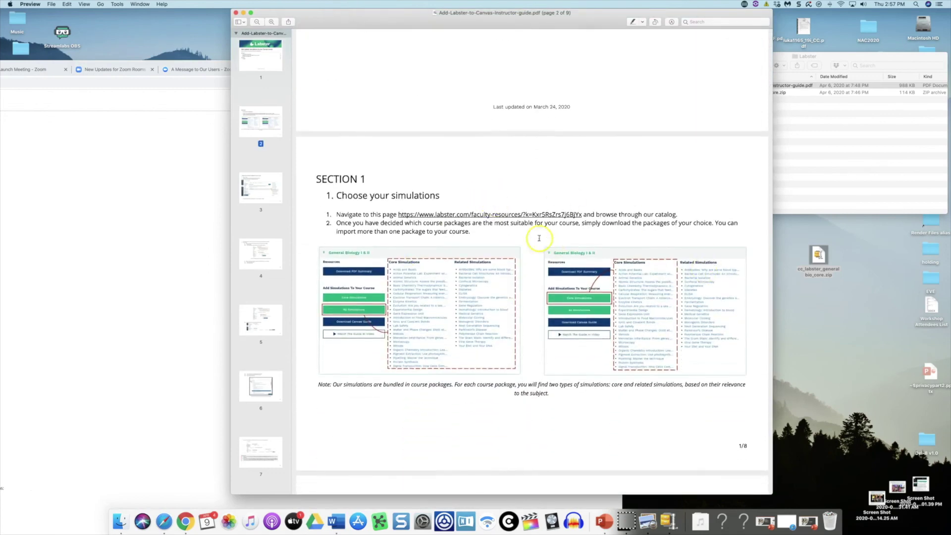
{"action": "left_click", "coordinate": [165, 200]}
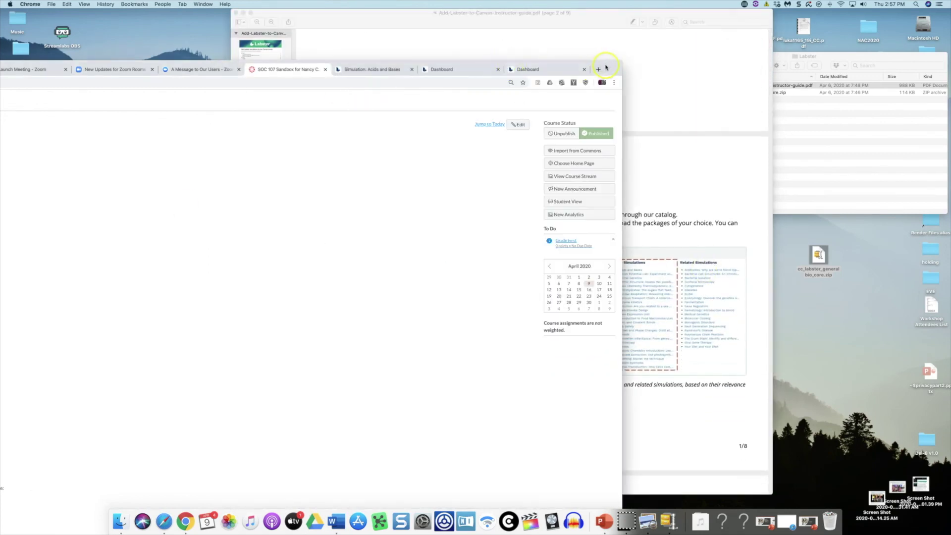
- Enlarge the Chrome window so the SOC 107 Sandbox syllabus covers the Preview guide
{"action": "double_click", "coordinate": [607, 69]}
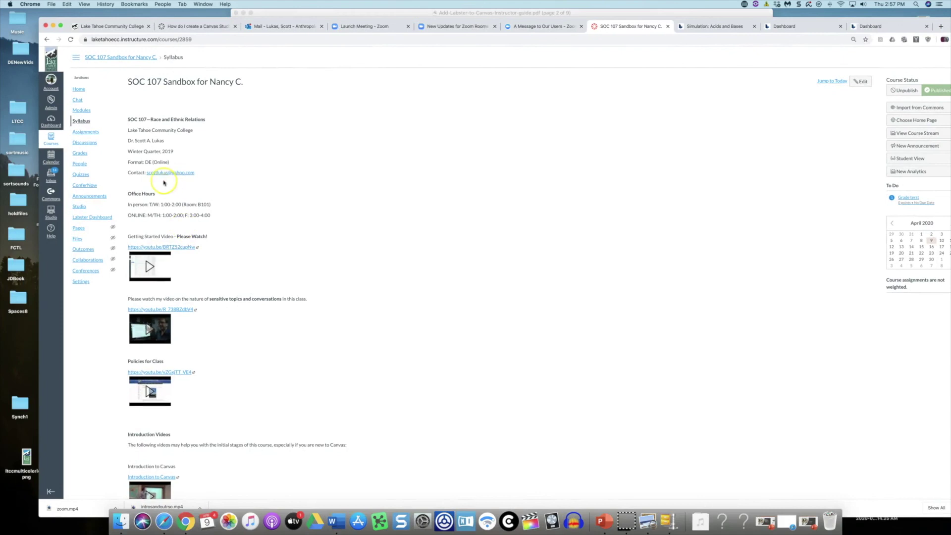